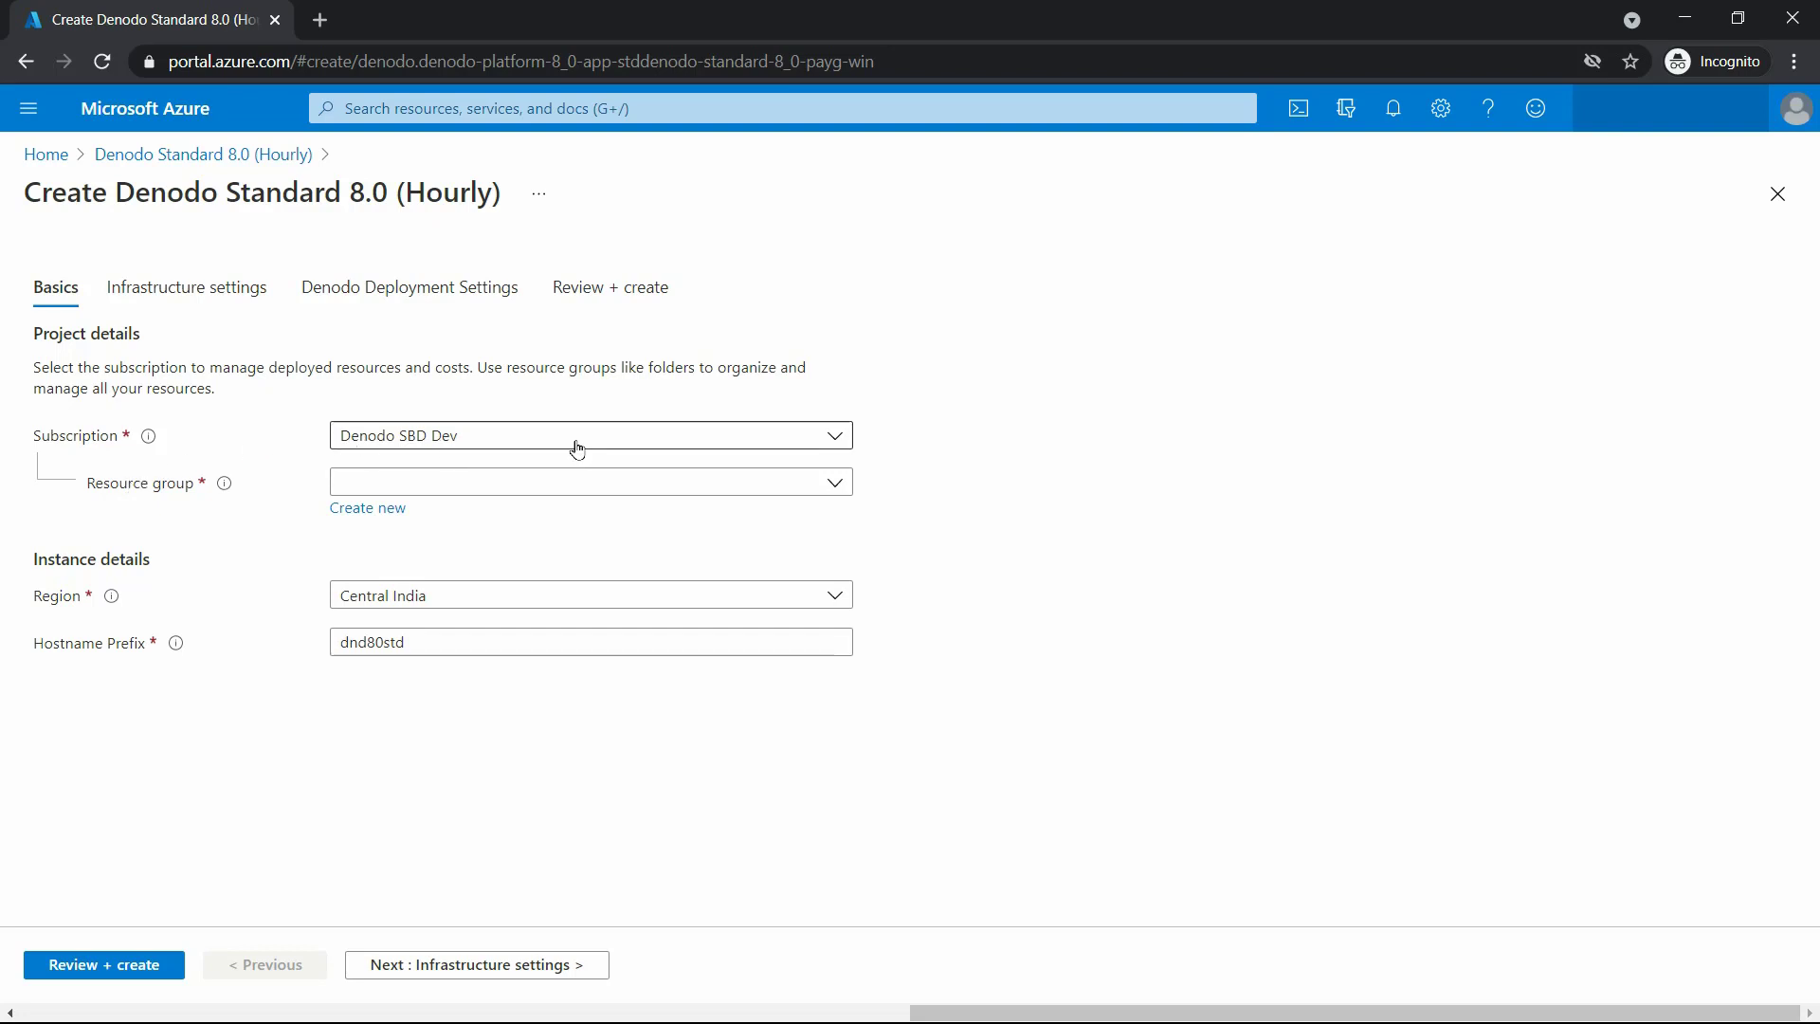
Step: Assign the deployment to the resource group rg-denodo-training-001 and set its region to South India
click(573, 485)
click(561, 564)
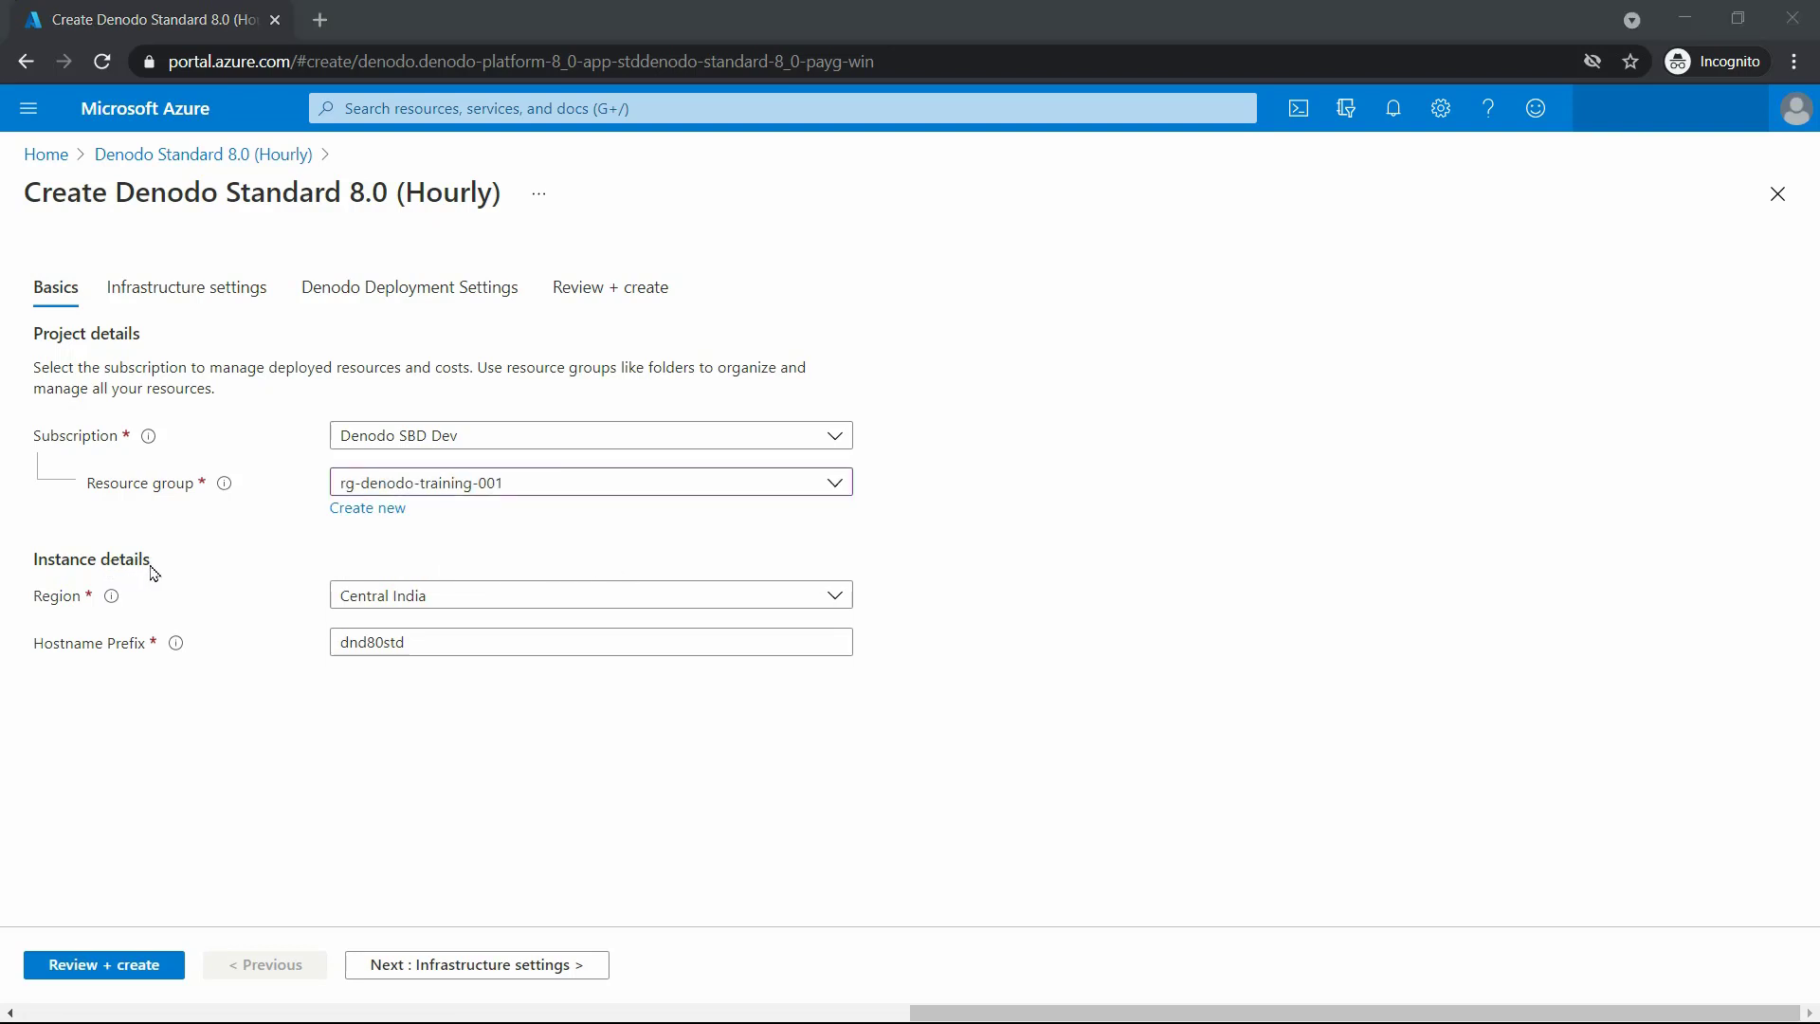
click(498, 607)
scroll(512, 512, down, 3)
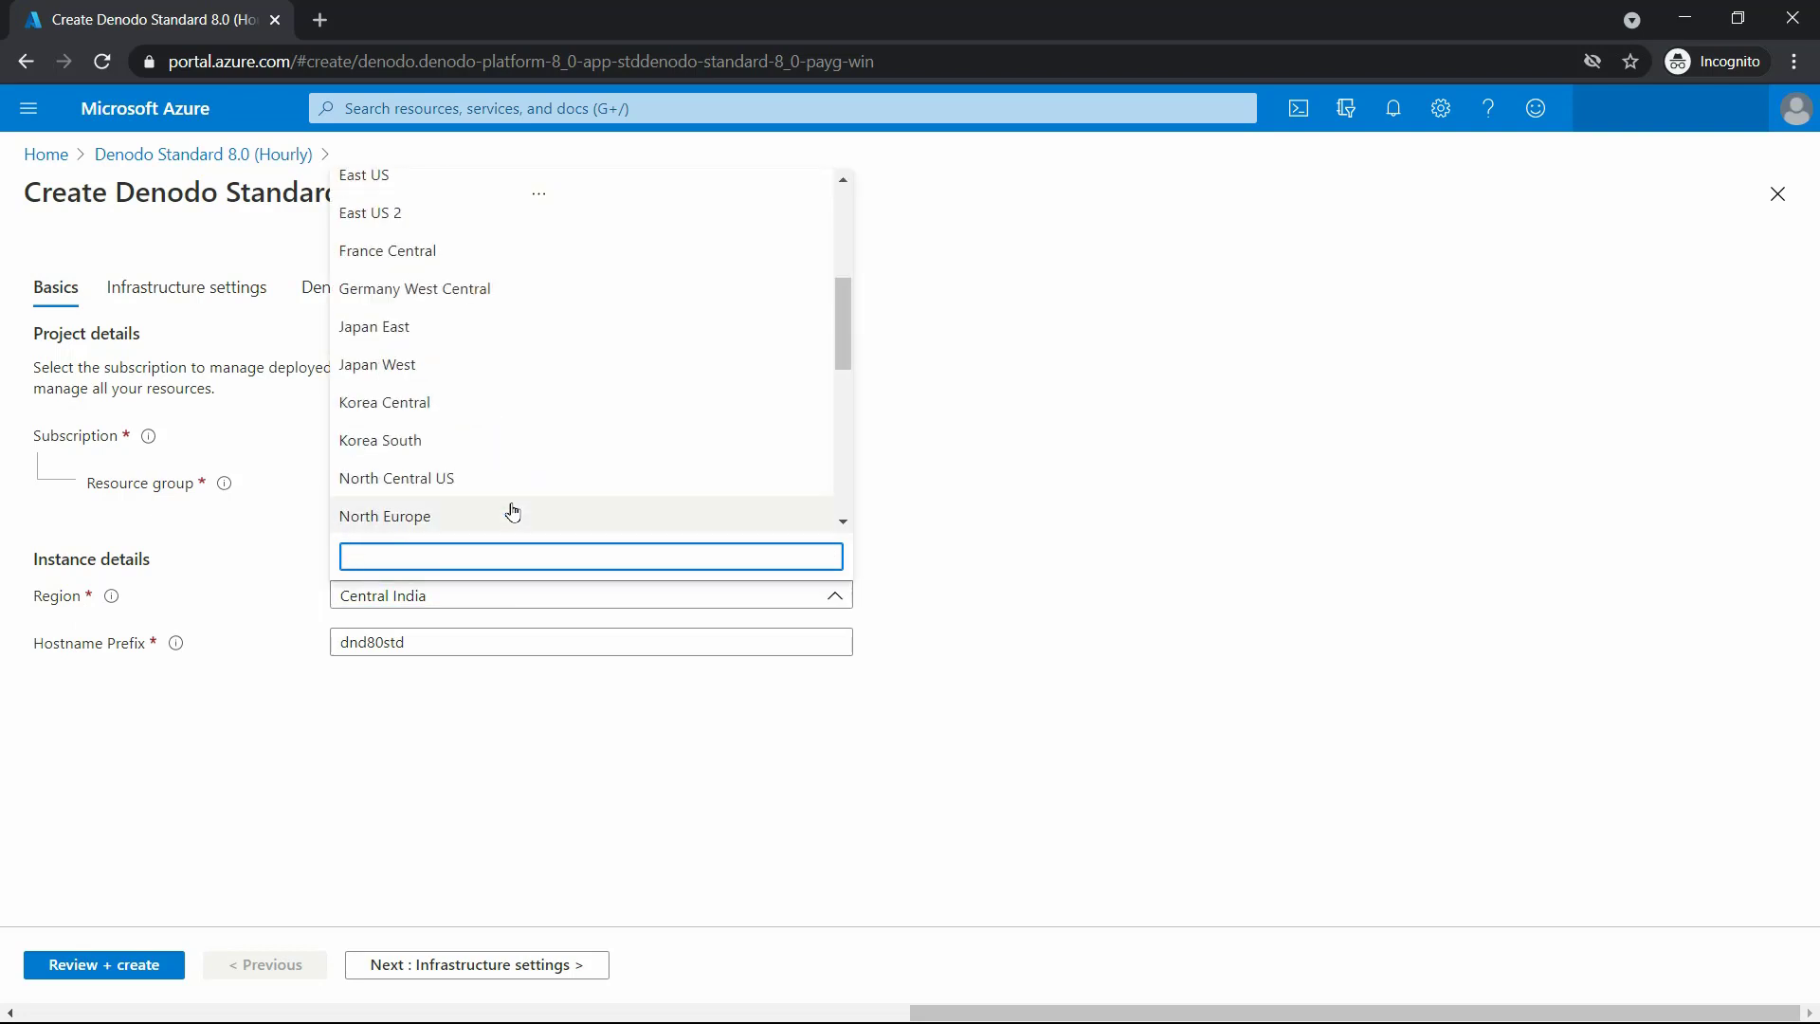
scroll(511, 512, down, 3)
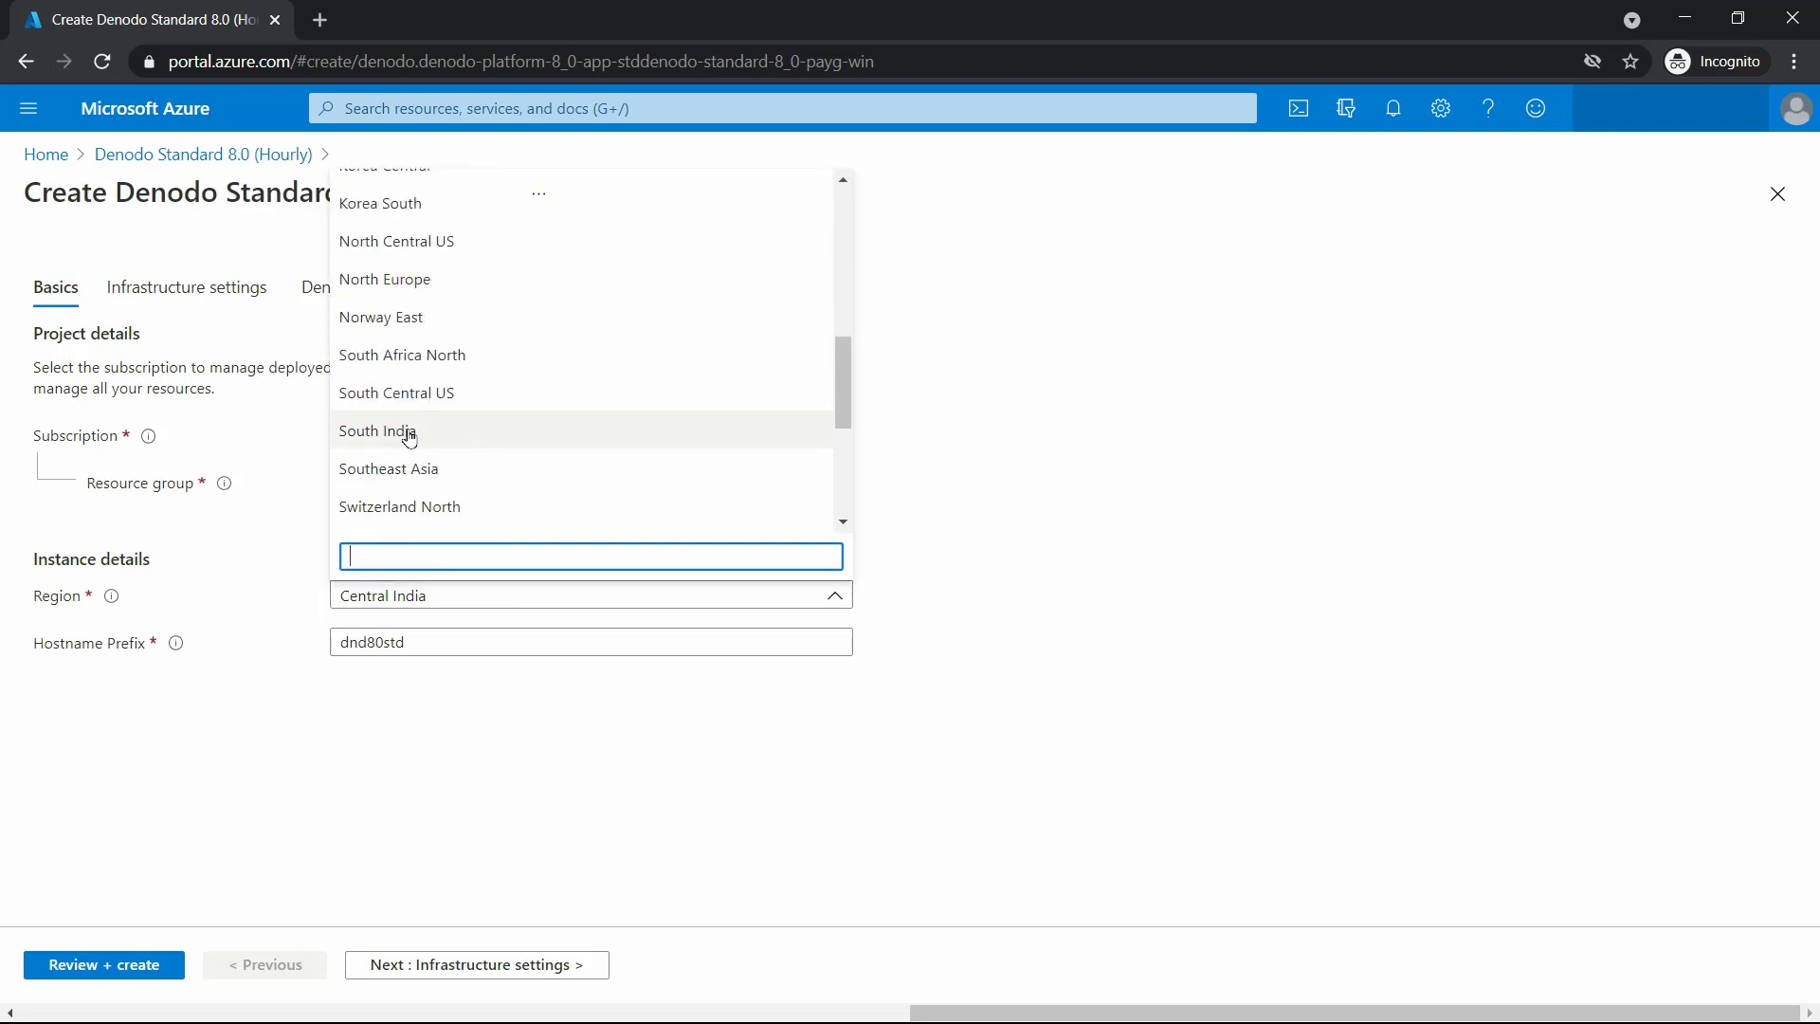
click(409, 432)
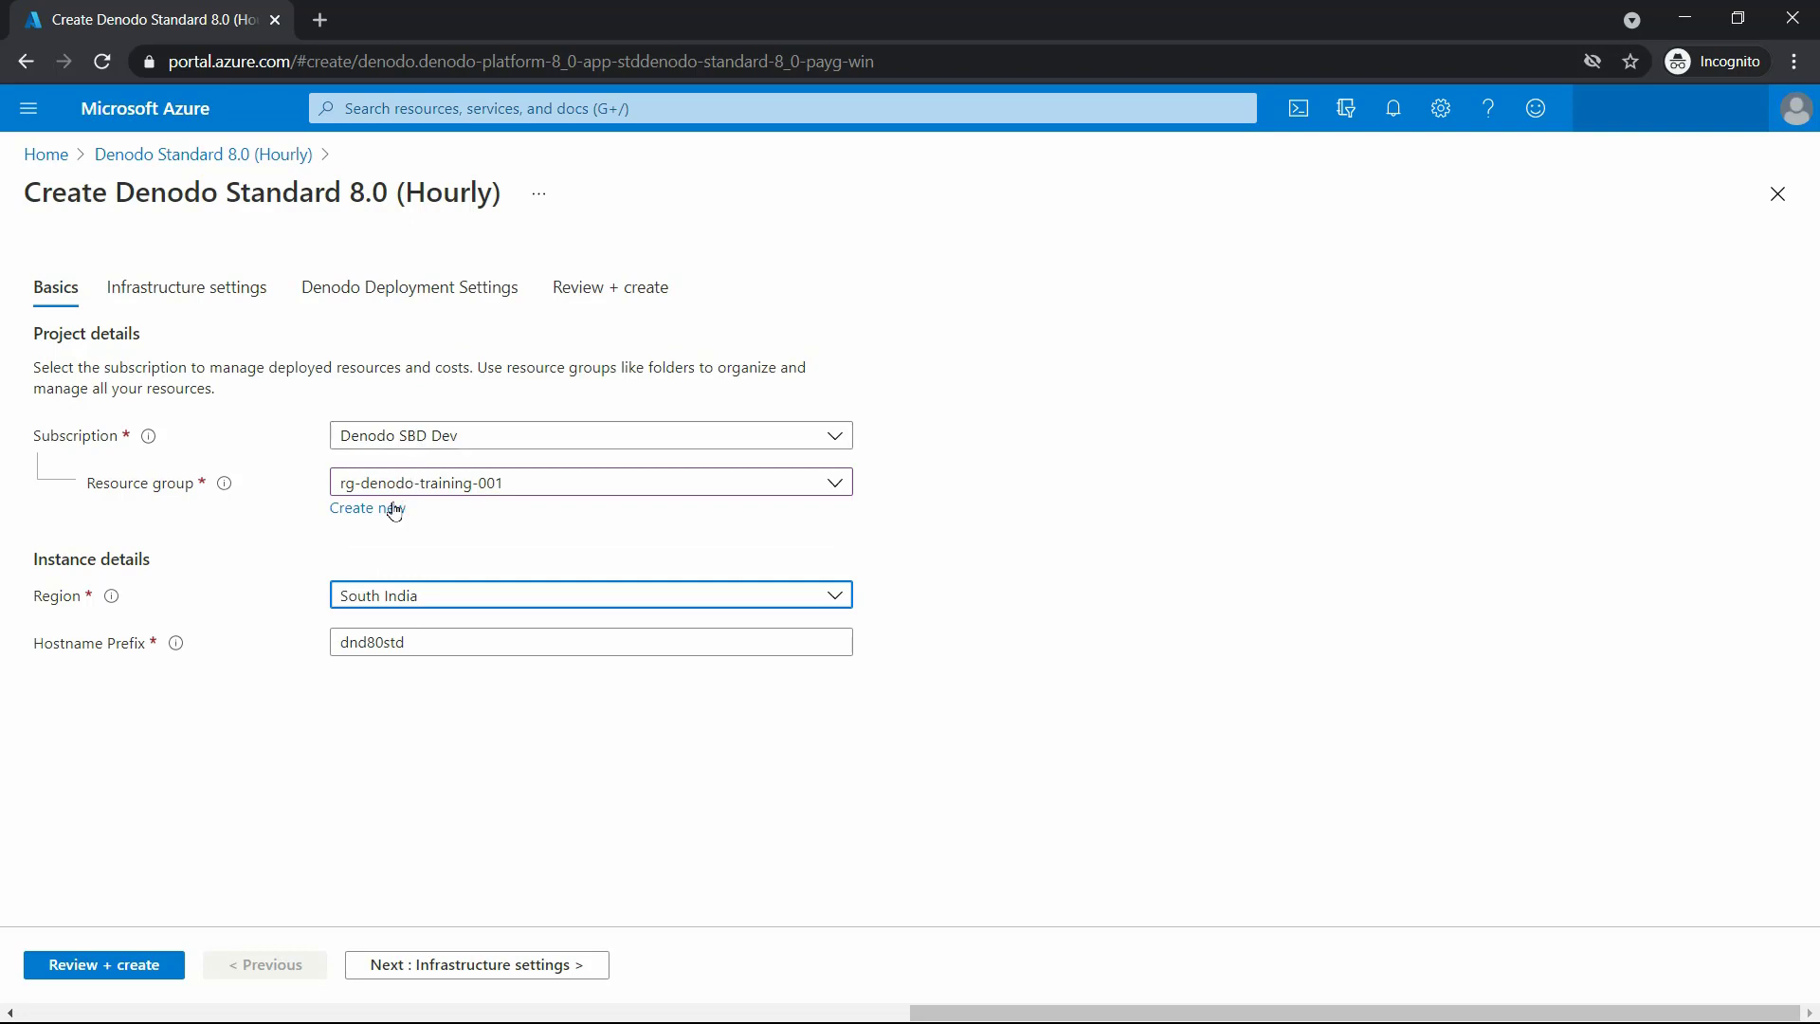
Step: Replace the hostname prefix with denodost8
click(406, 641)
drag(406, 641, 332, 642)
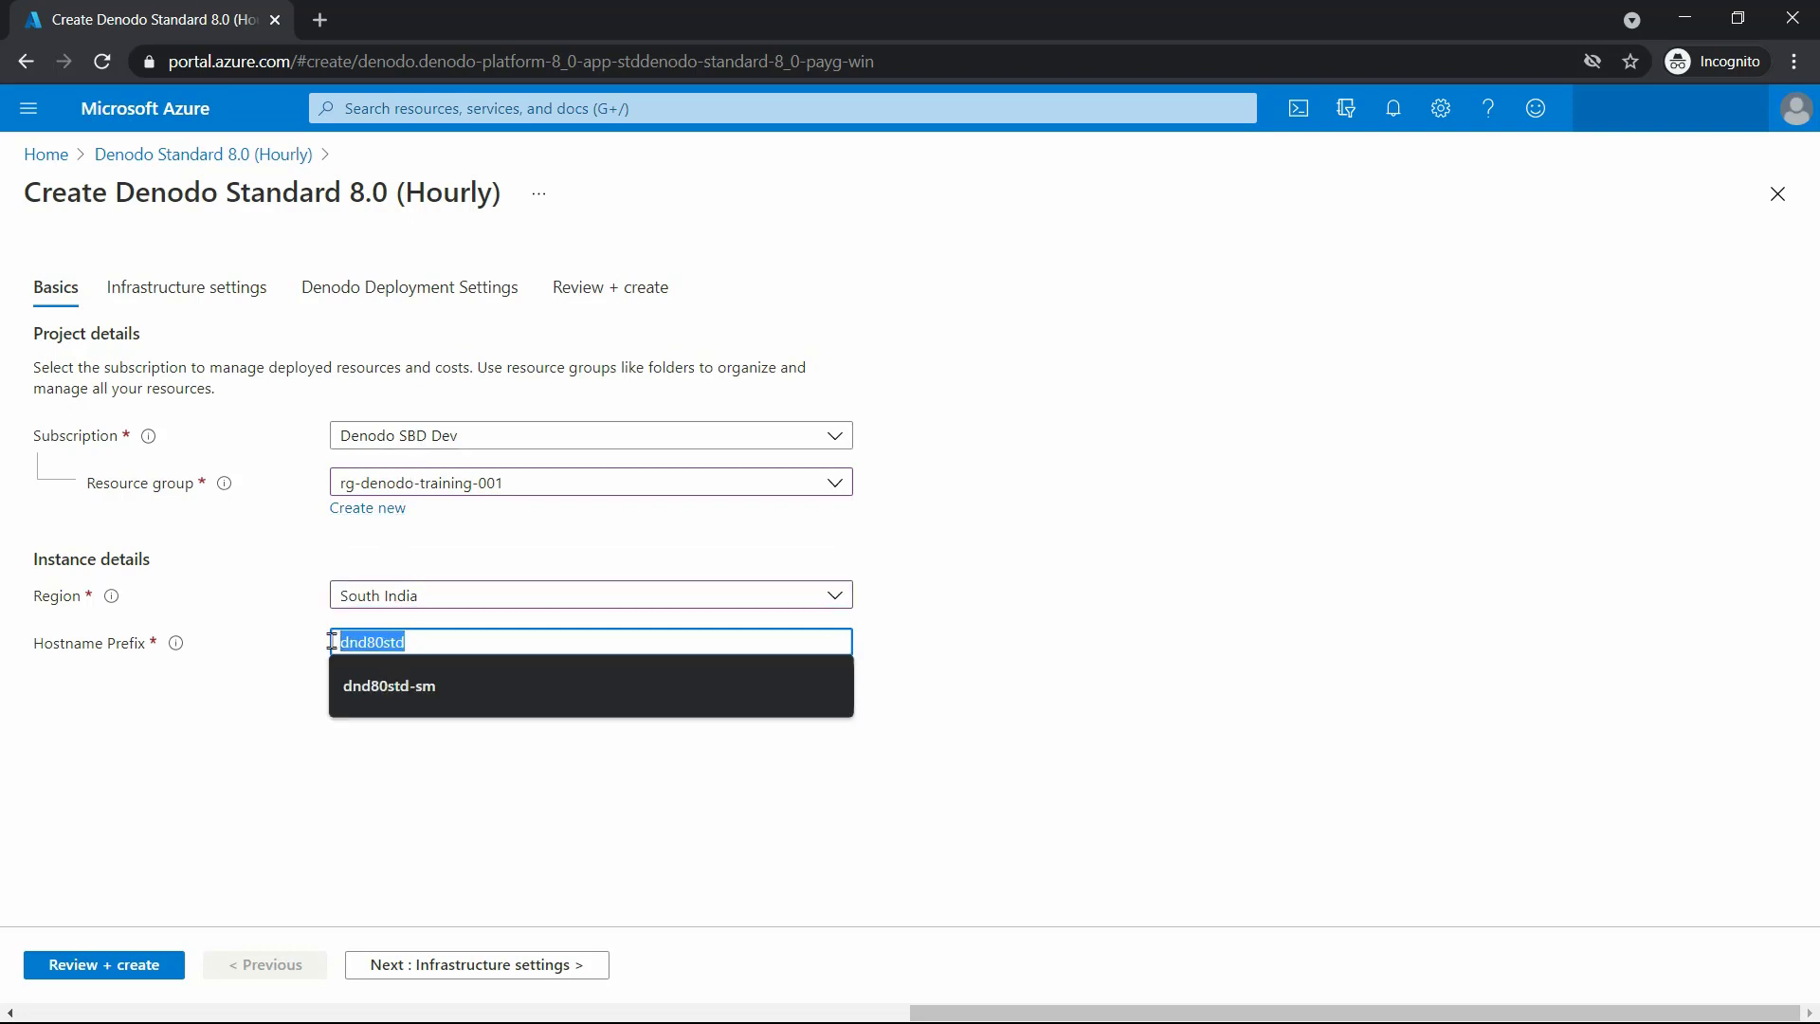
text(denodost8)
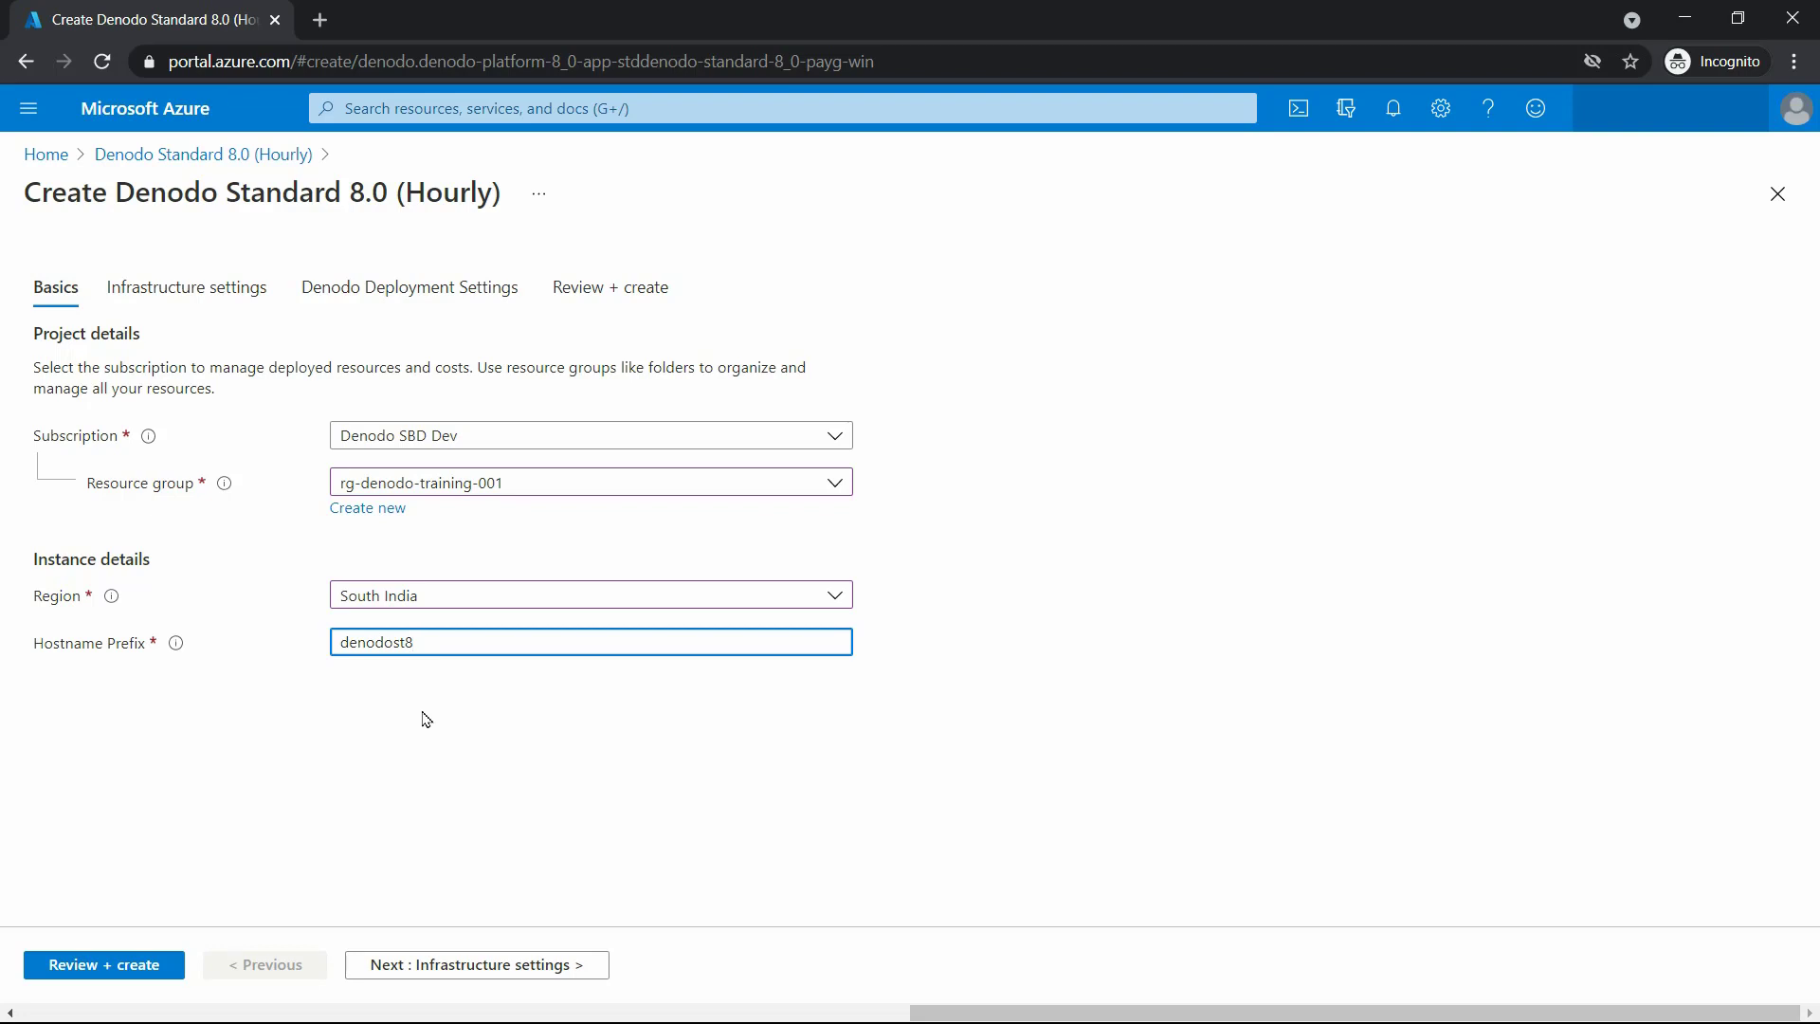
Step: Set the VMs admin username to Denodo_User in the infrastructure settings
click(500, 965)
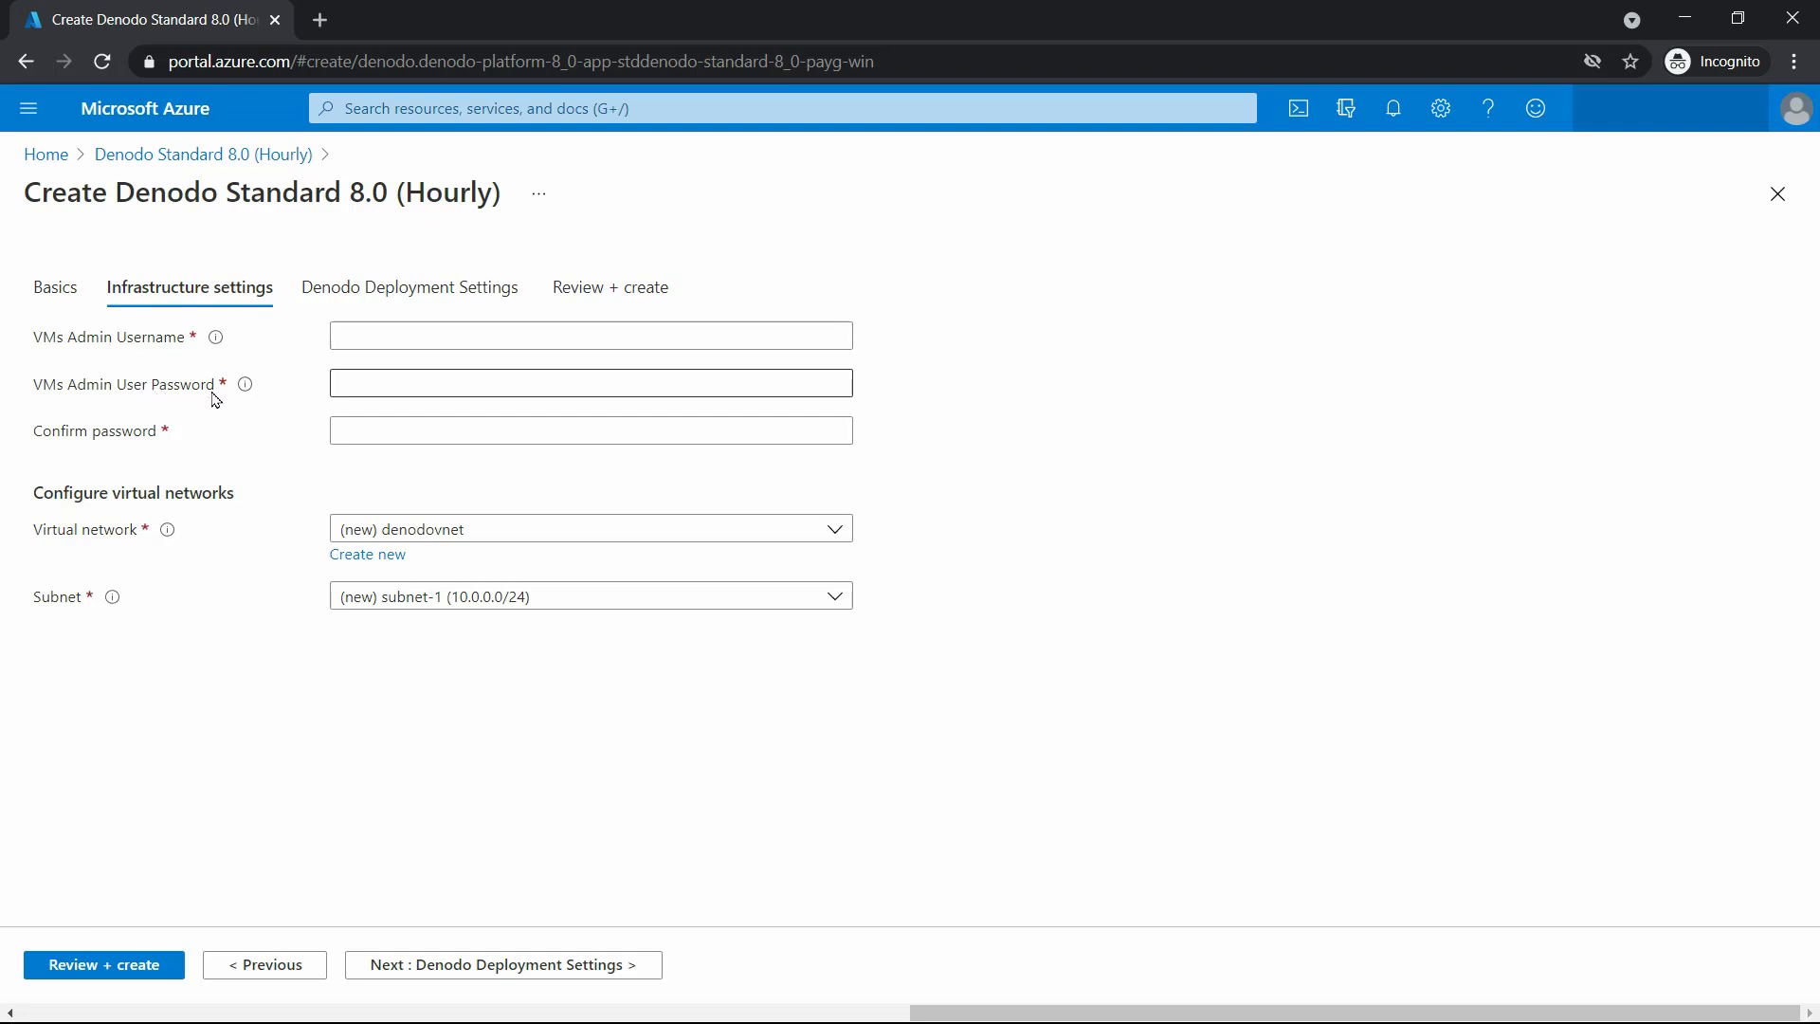
click(332, 334)
text(Denodo_User)
drag(341, 336, 435, 337)
click(435, 336)
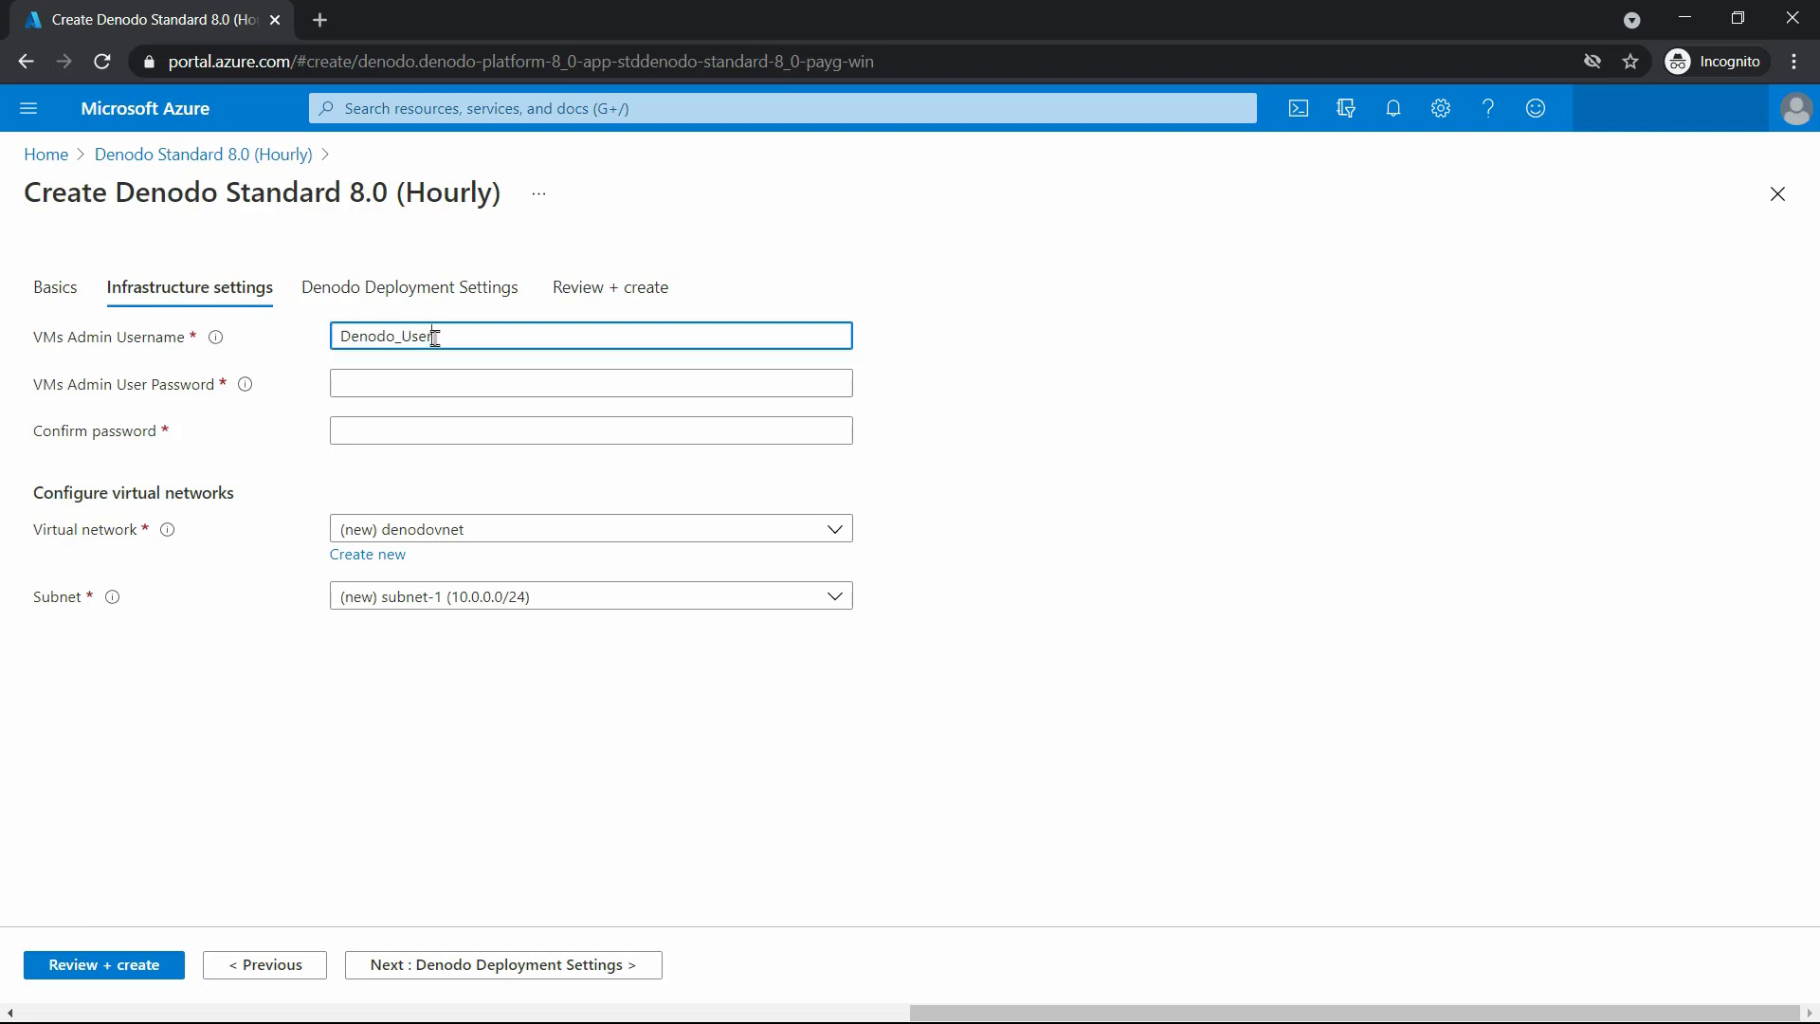
Step: Enter the VMs admin user password and repeat it in the confirmation field
click(204, 391)
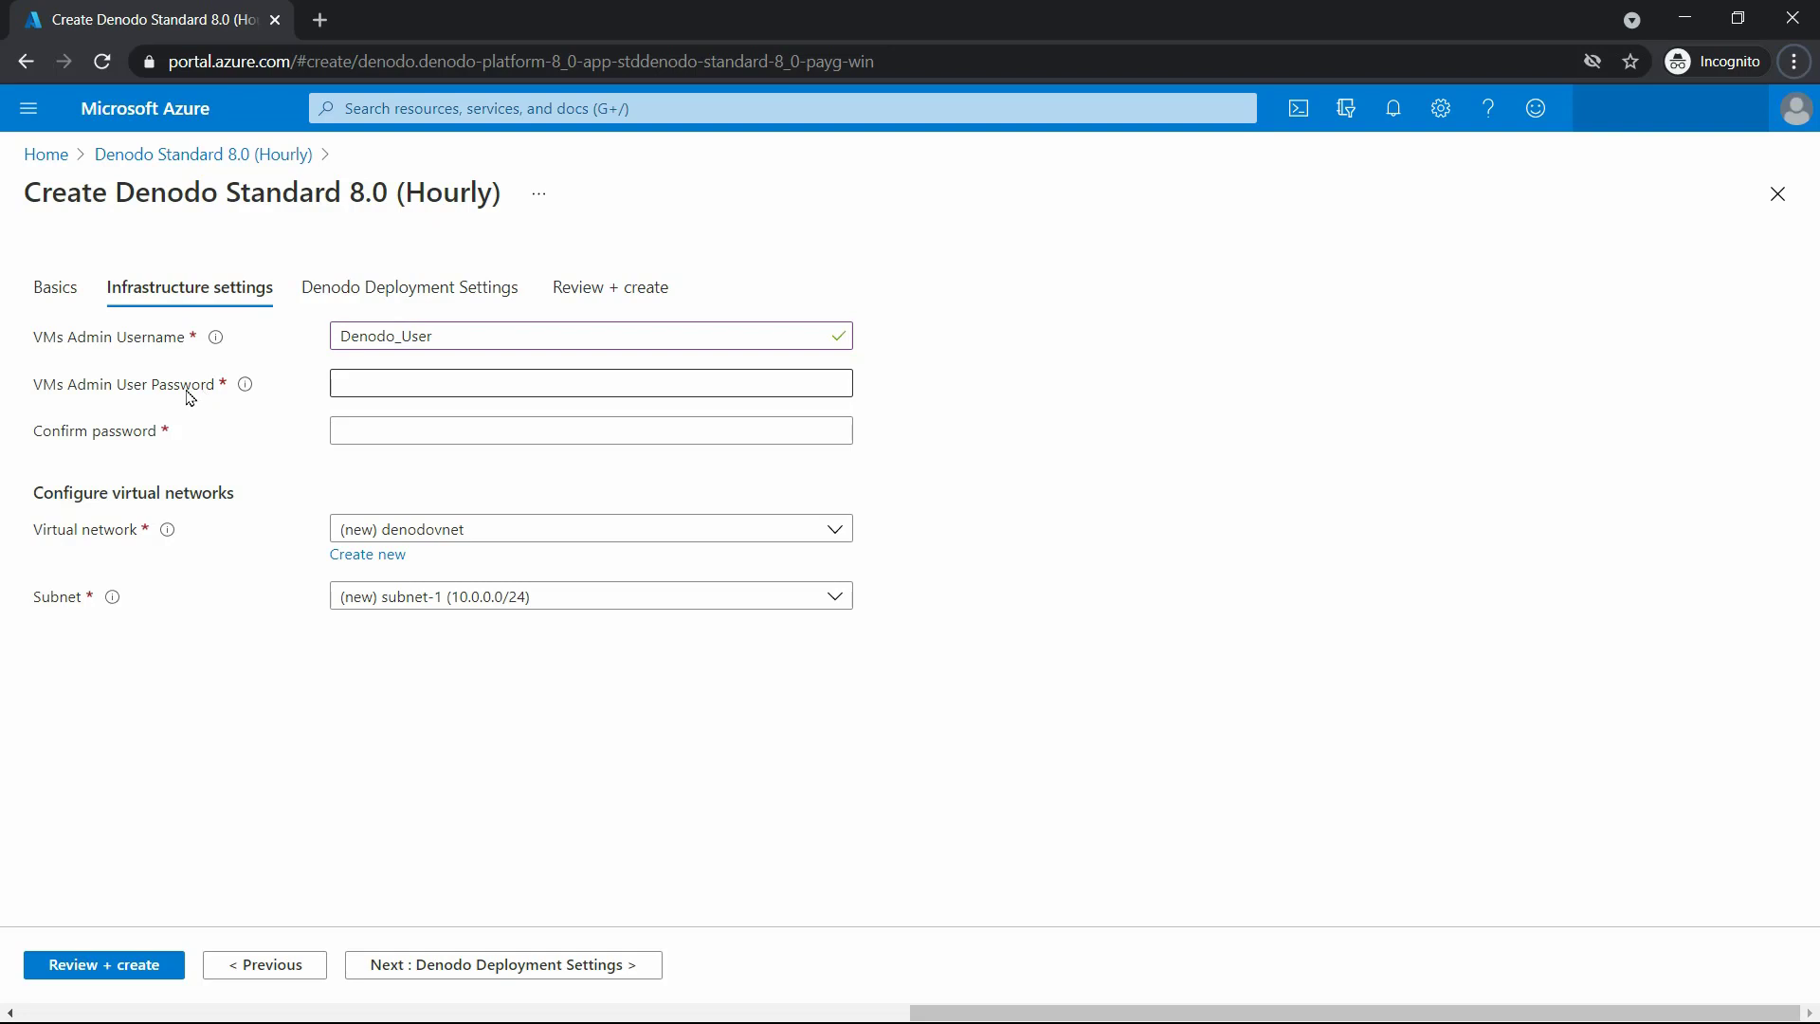
click(342, 389)
key(ctrl+v)
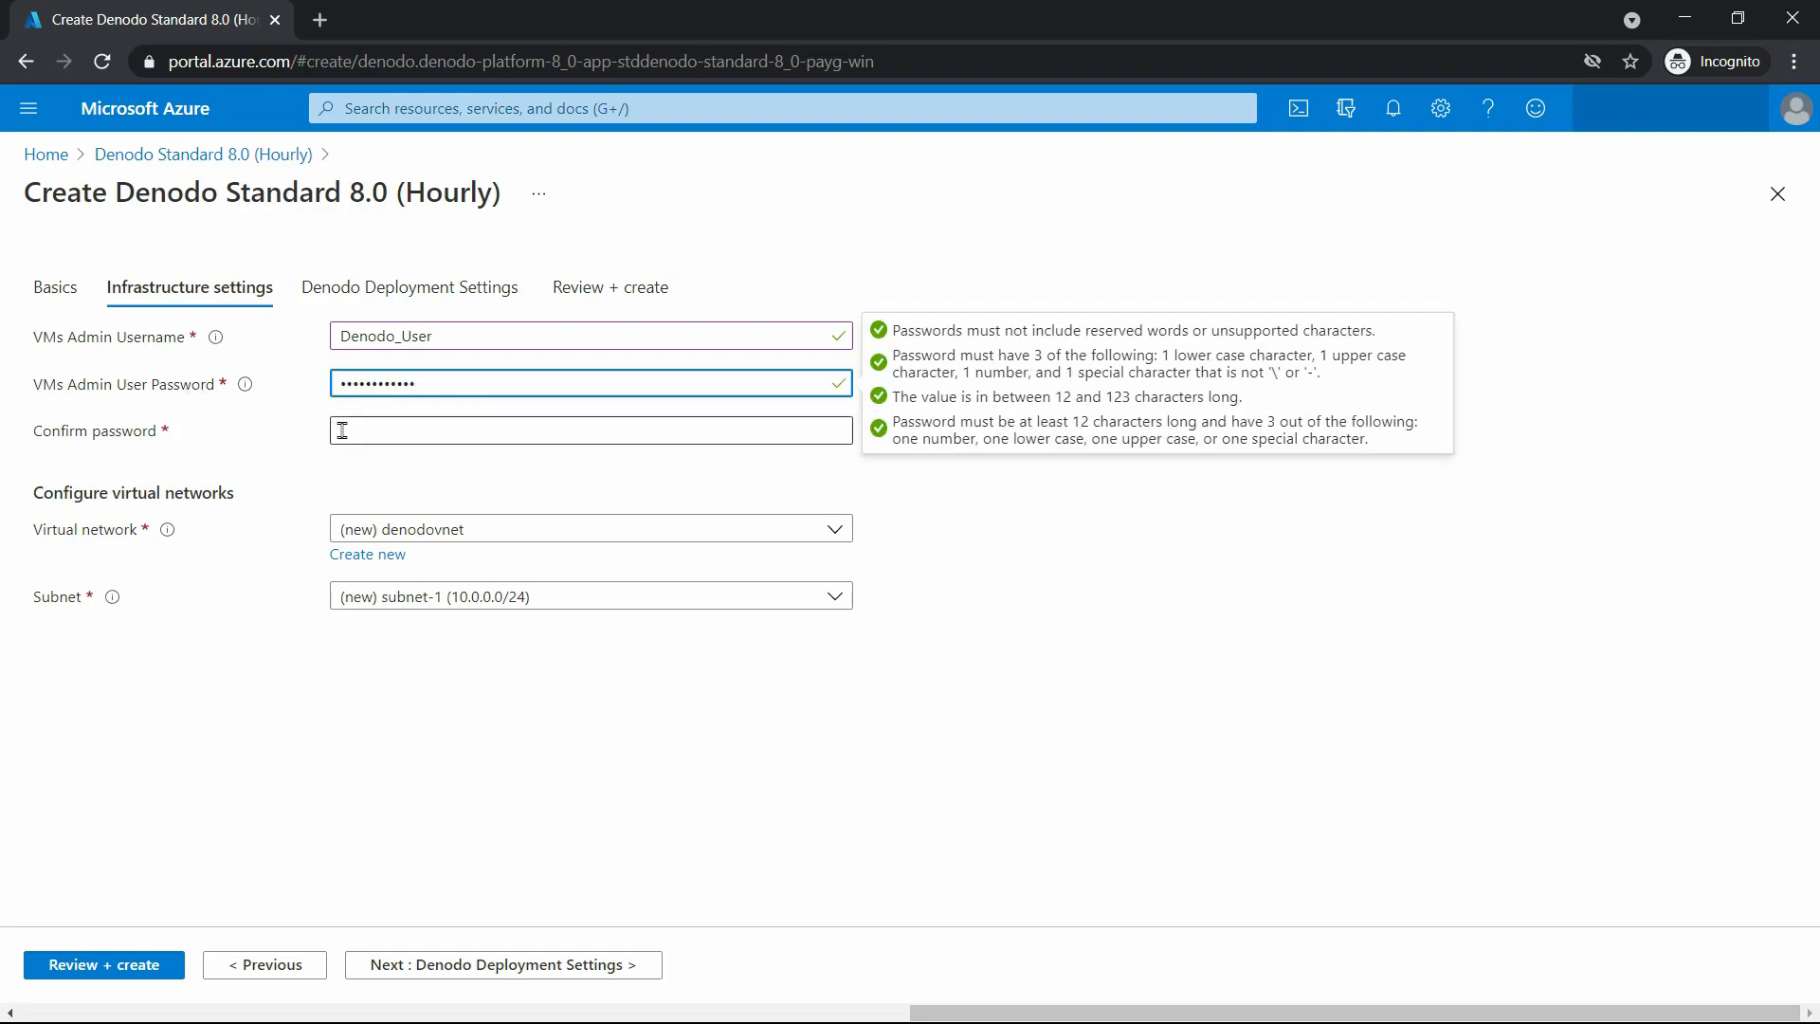
click(342, 432)
key(ctrl+v)
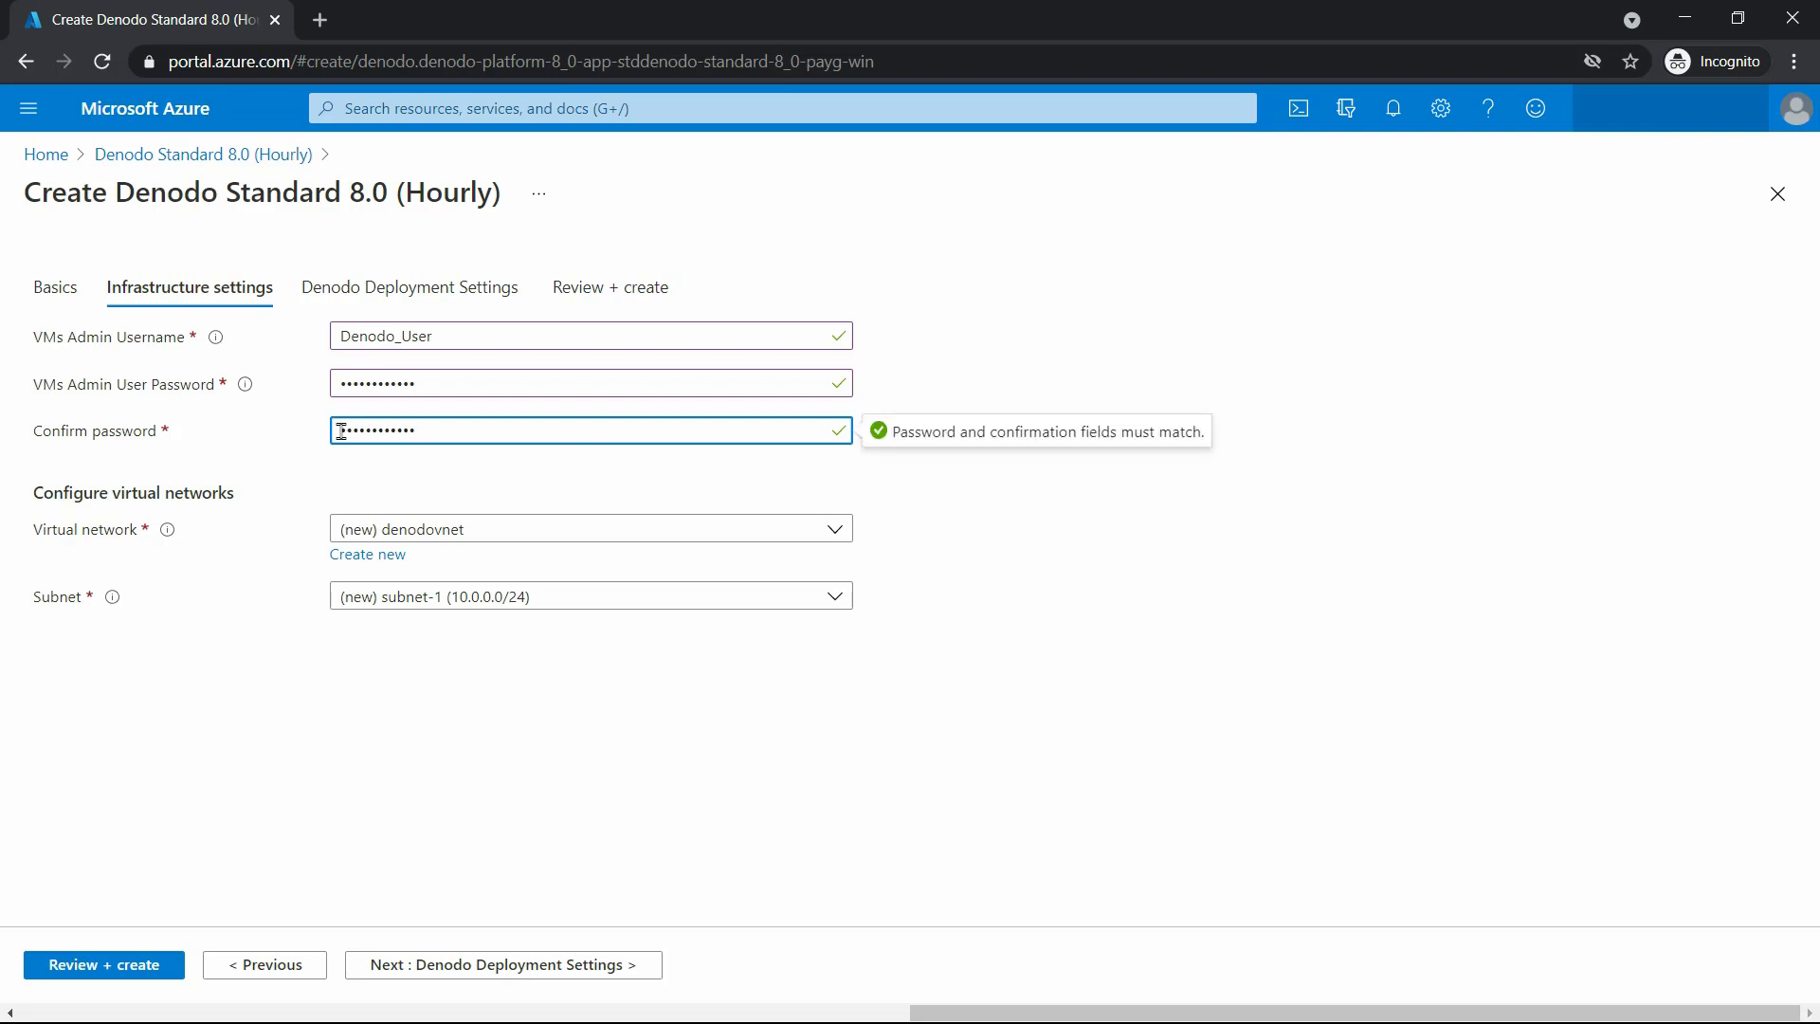
click(213, 500)
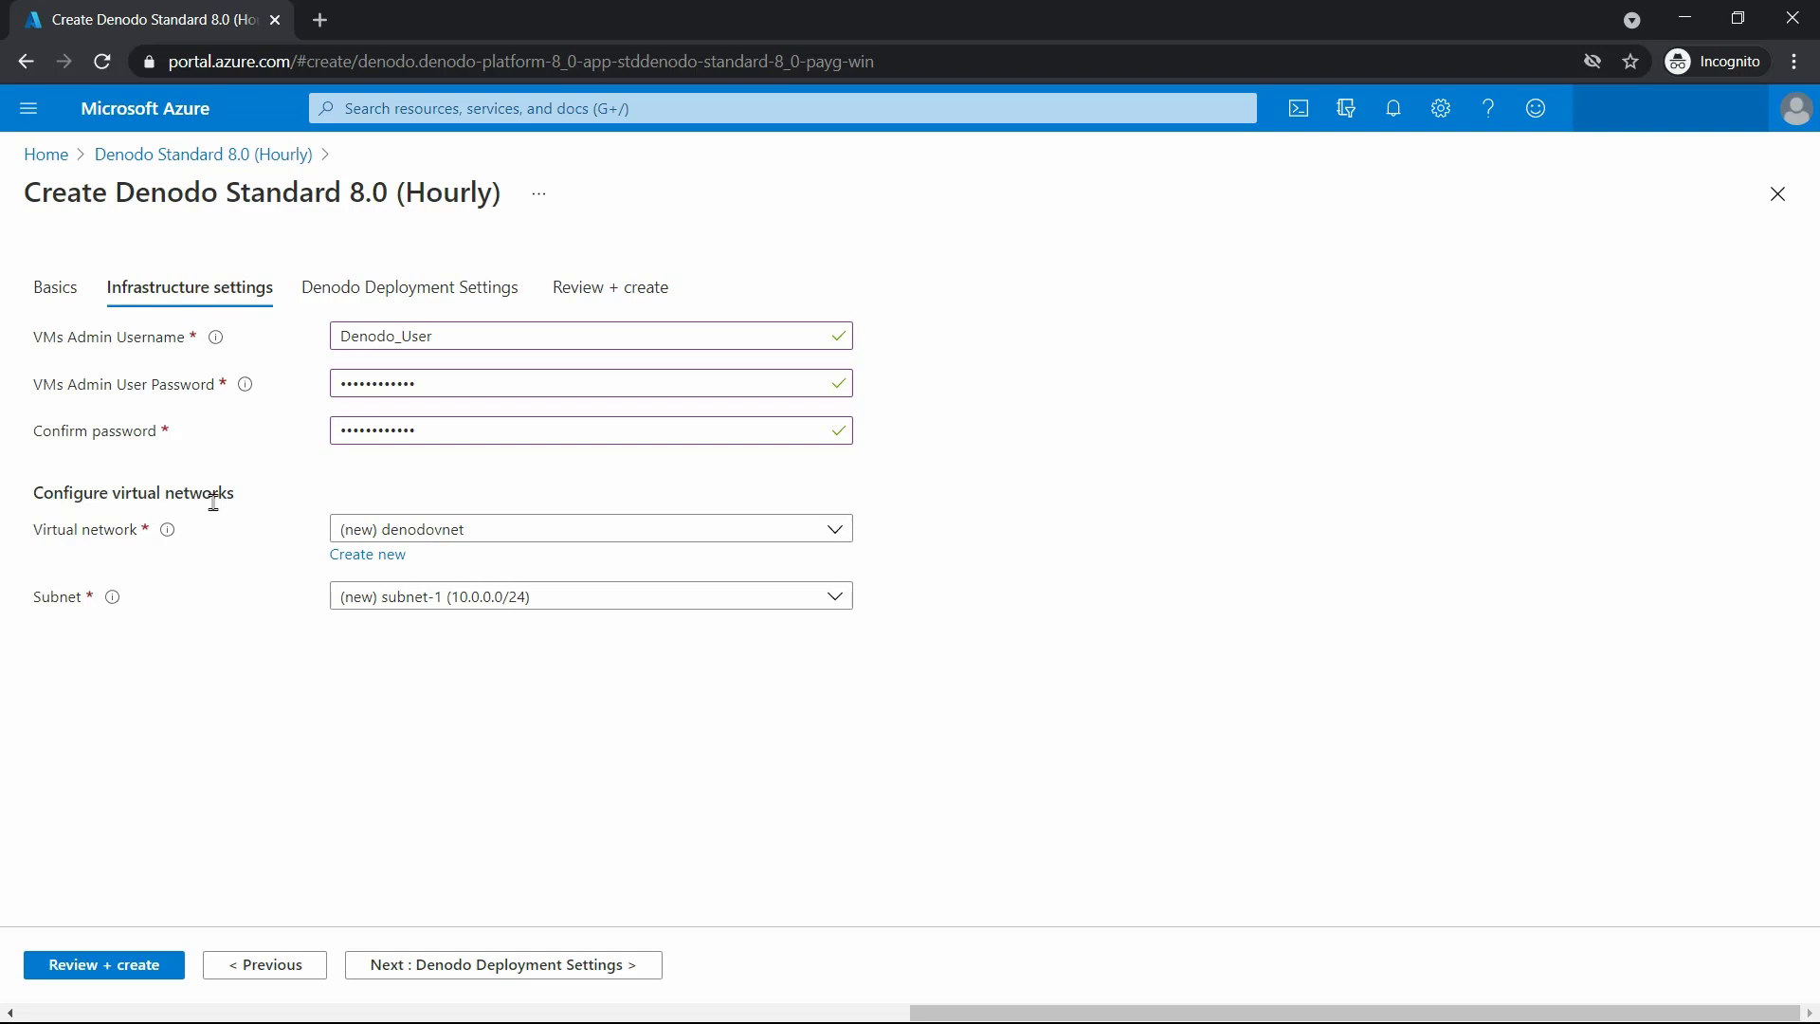
Step: Check the available choices for the virtual network and the subnet
click(467, 536)
click(486, 536)
click(476, 605)
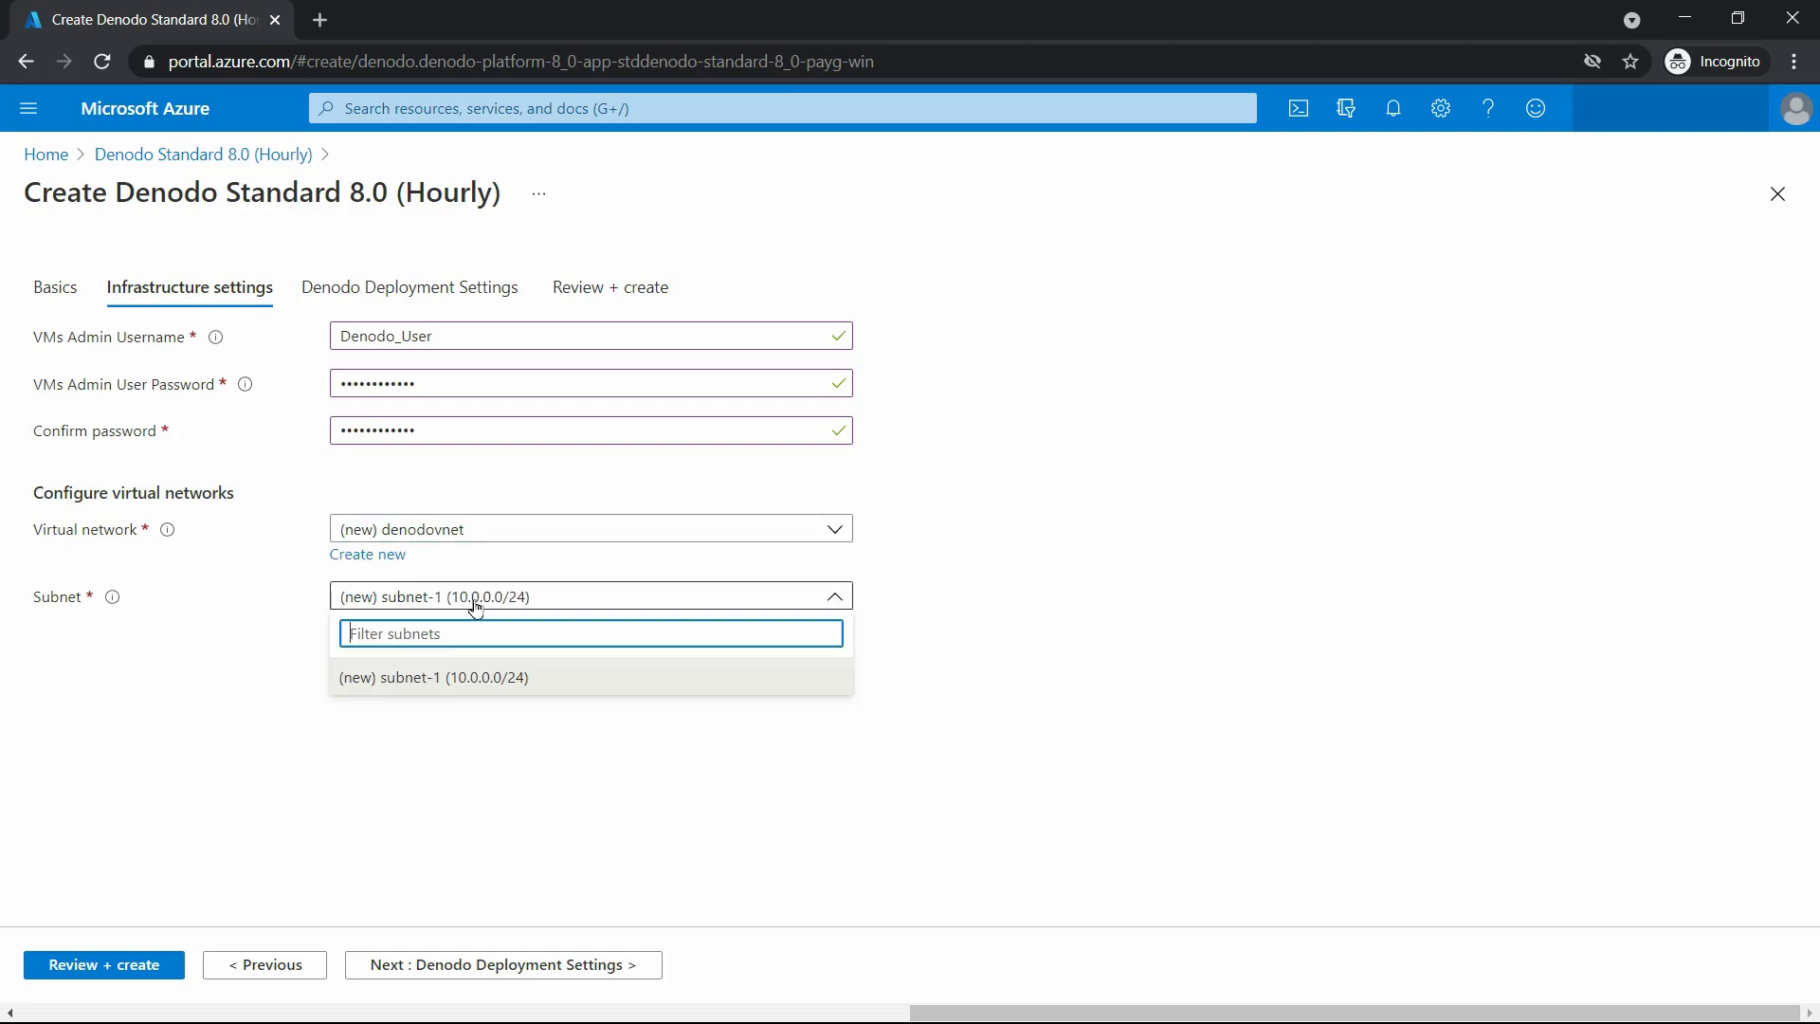
click(476, 604)
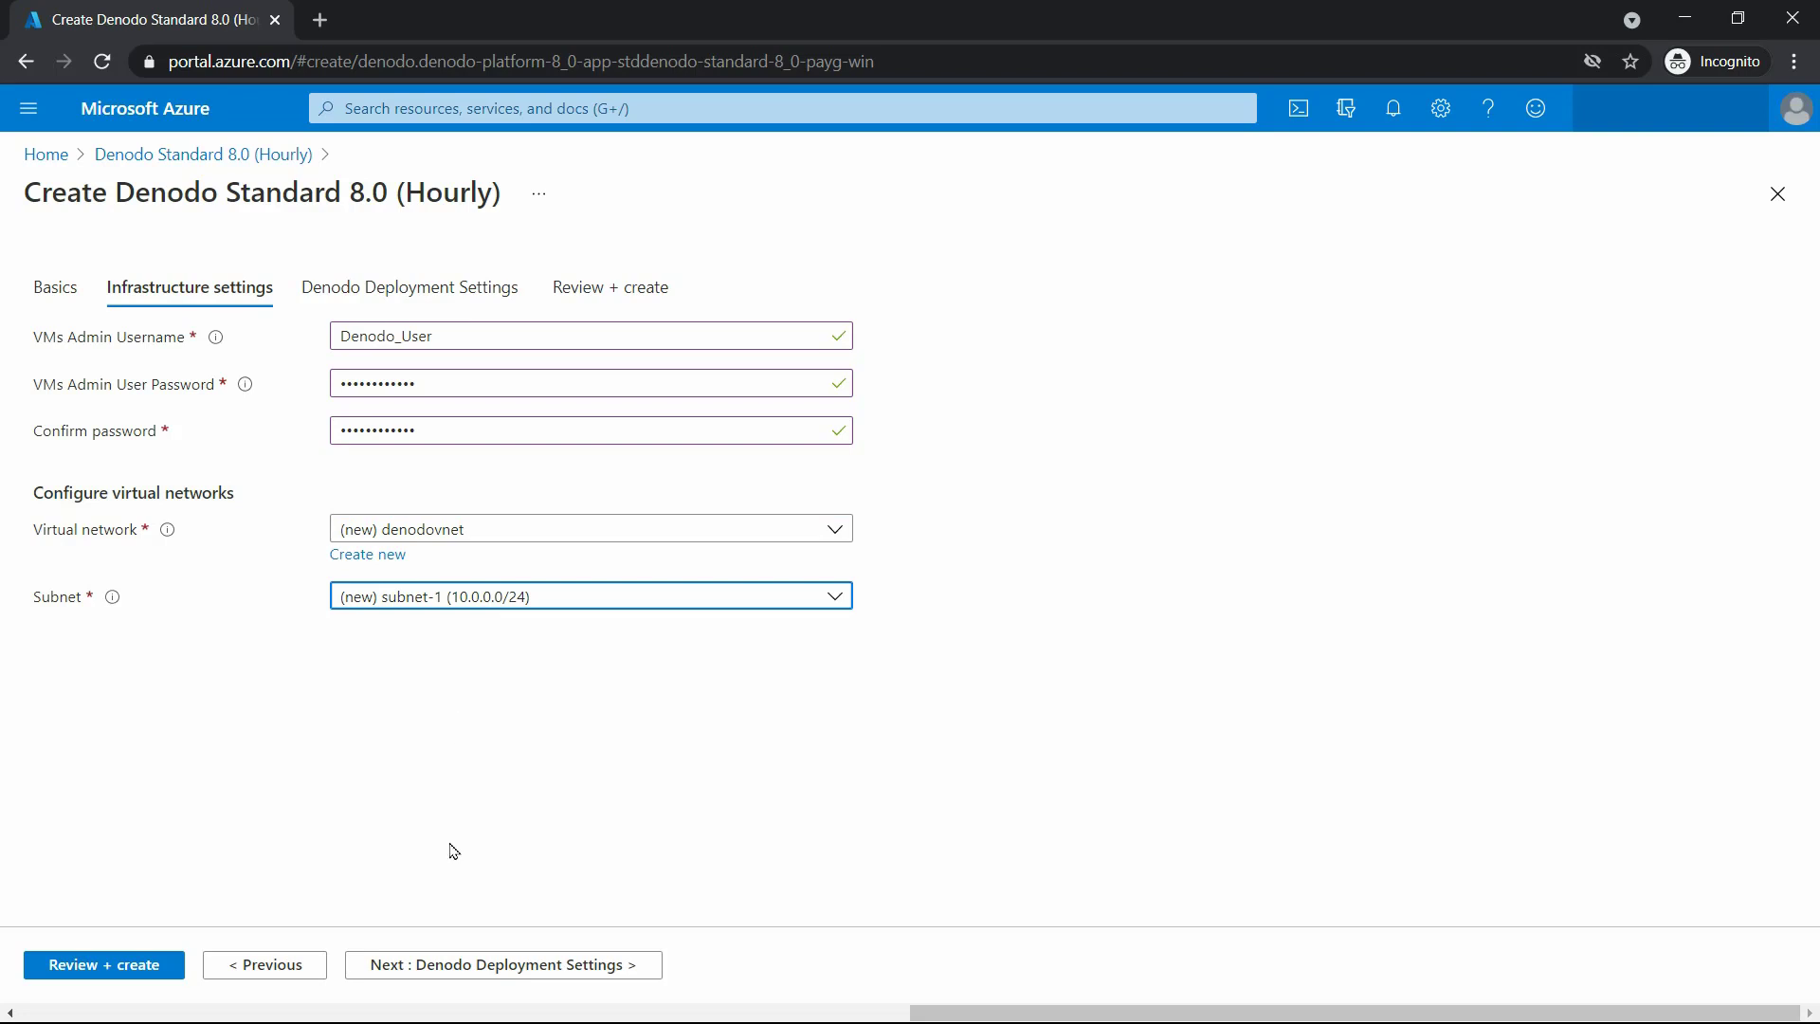
Step: Enter and confirm the password of the built-in 'admin' user in the Denodo deployment settings
click(520, 976)
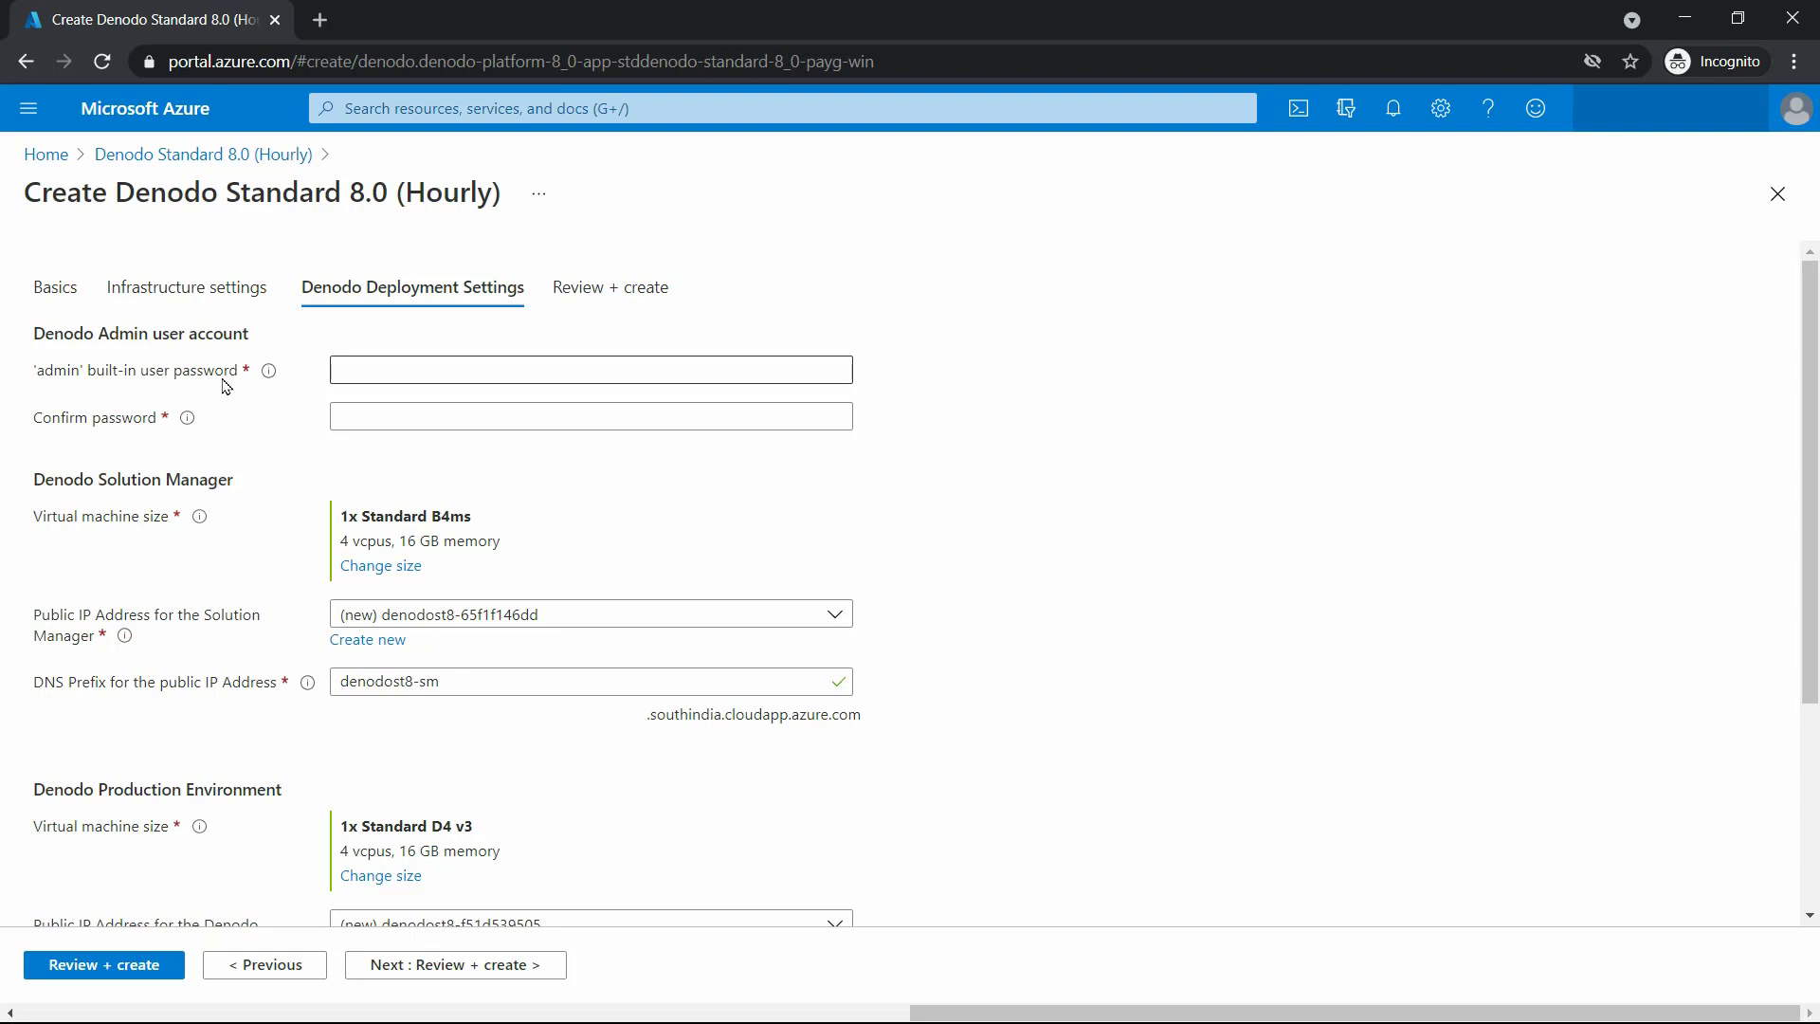
click(343, 368)
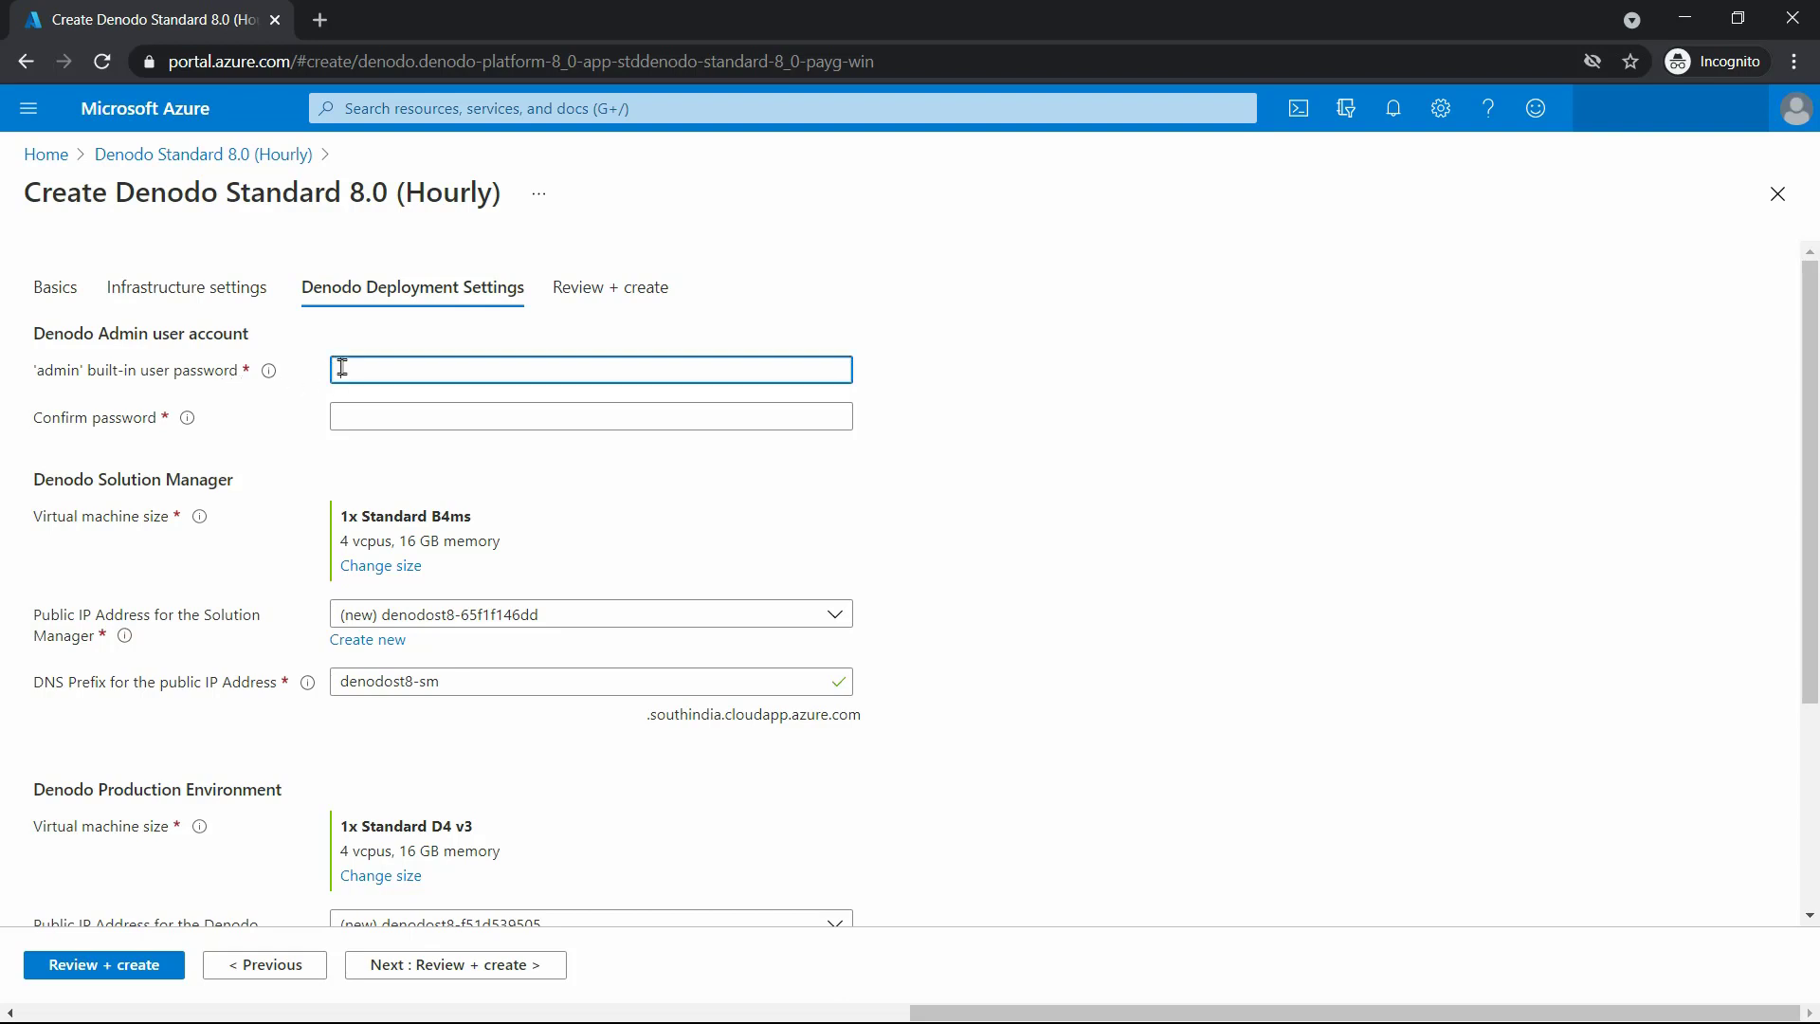
key(ctrl+v)
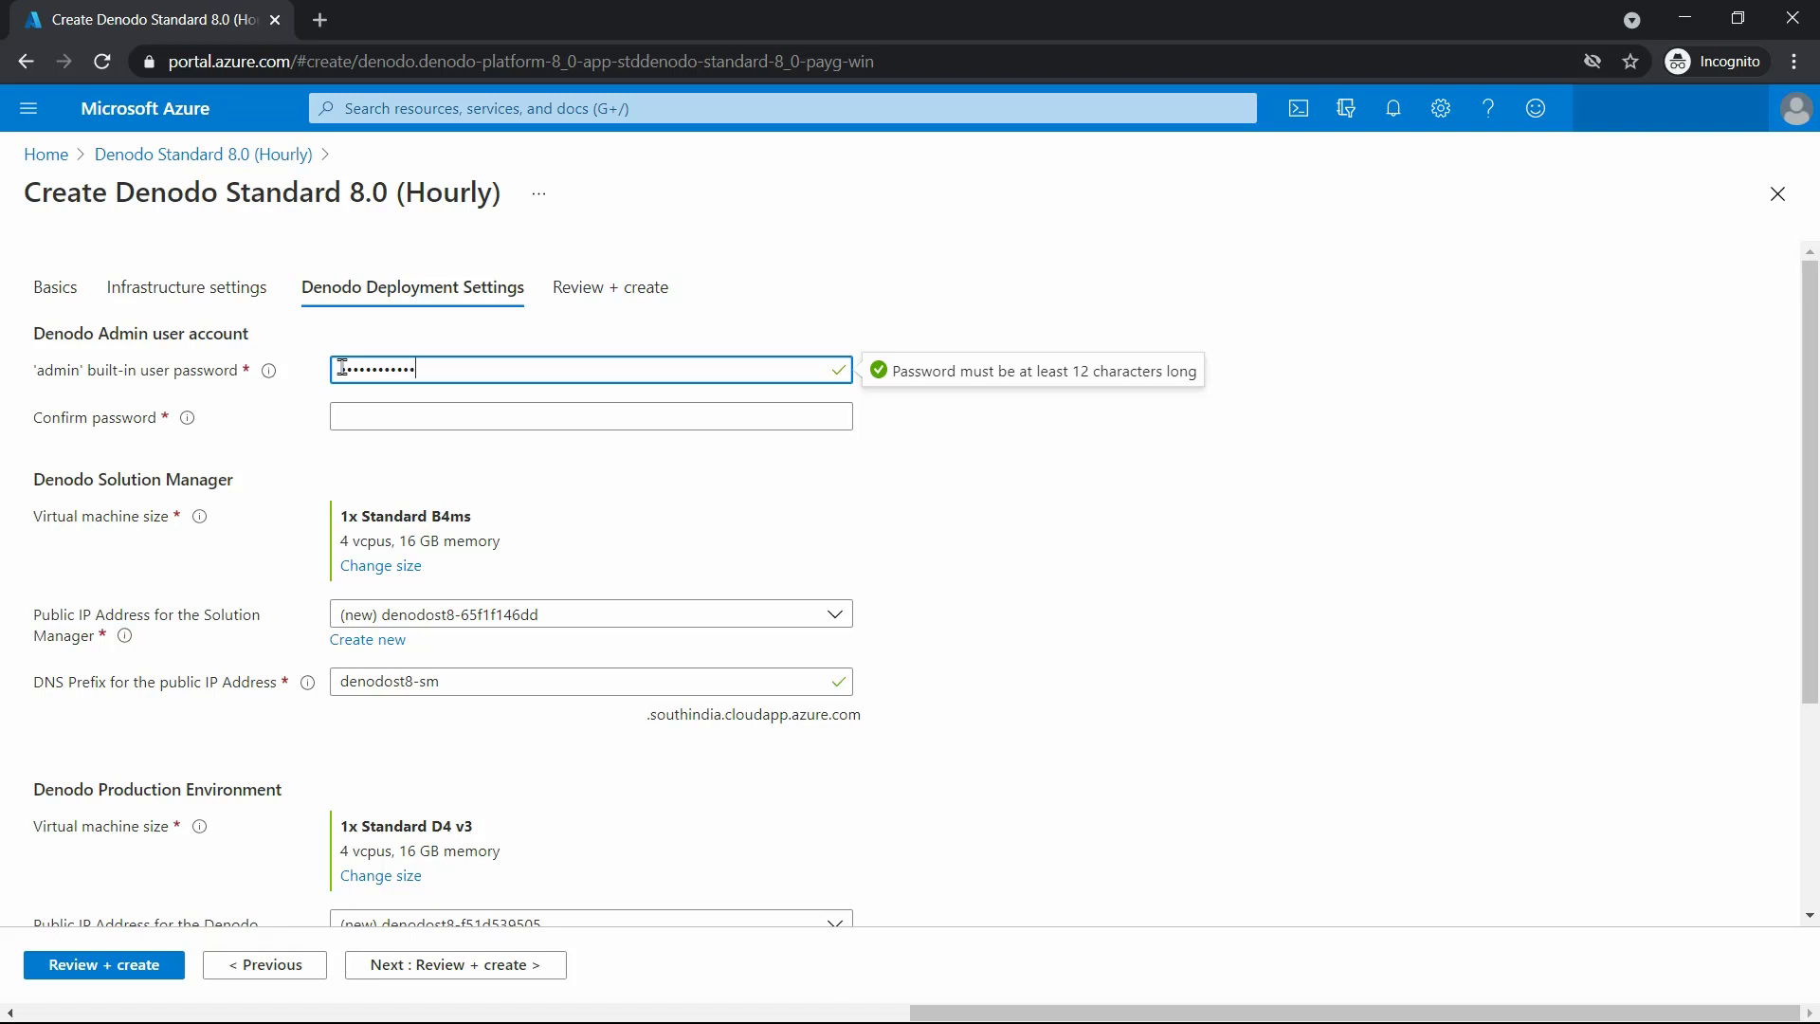
click(382, 405)
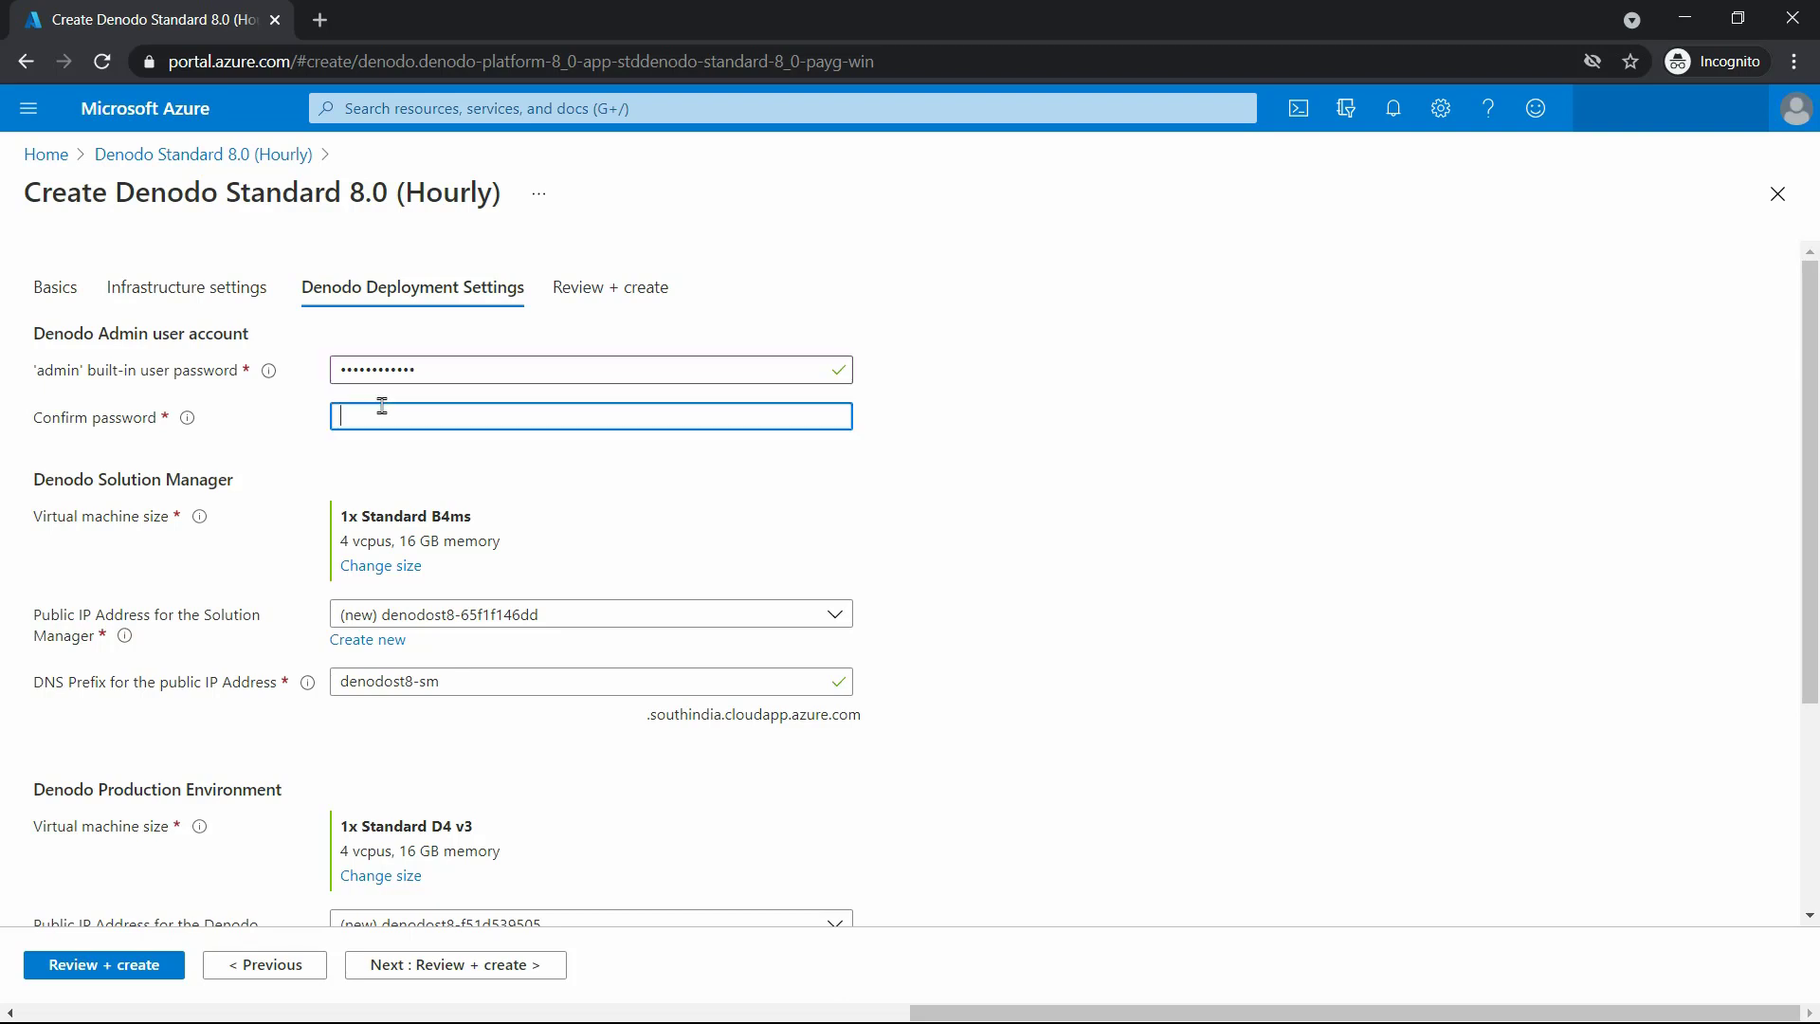
key(ctrl+v)
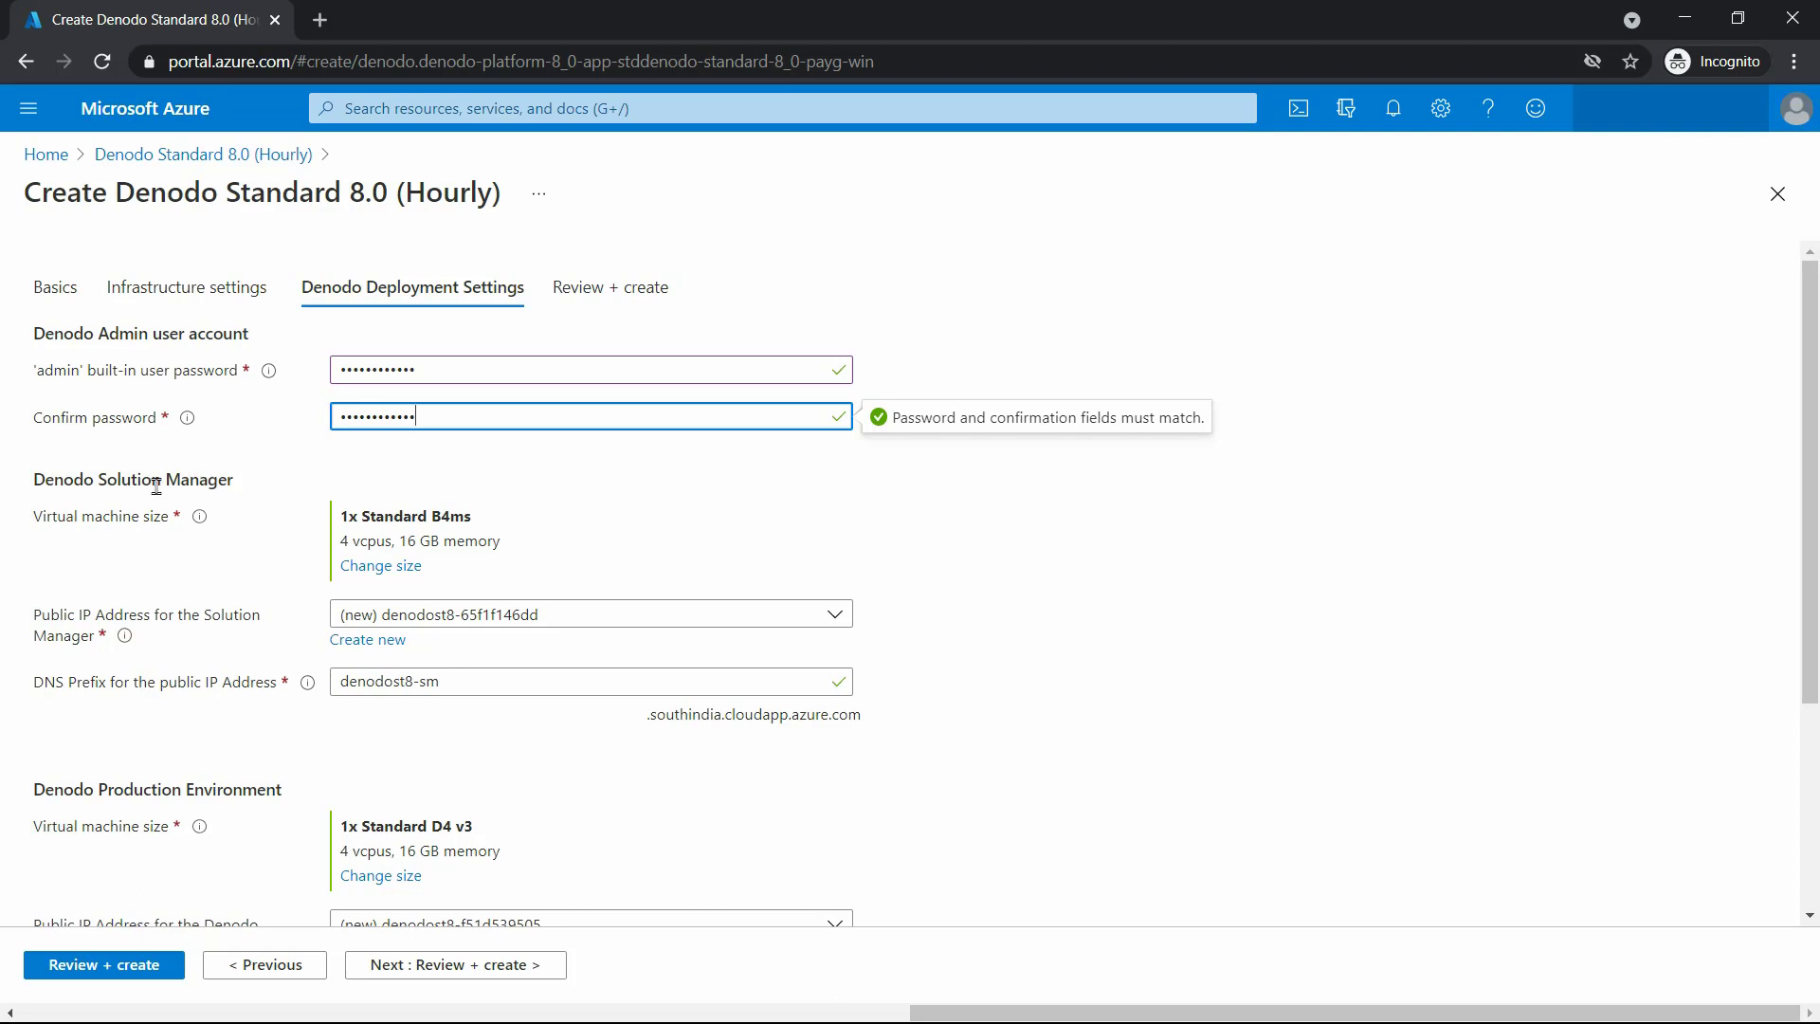
click(185, 478)
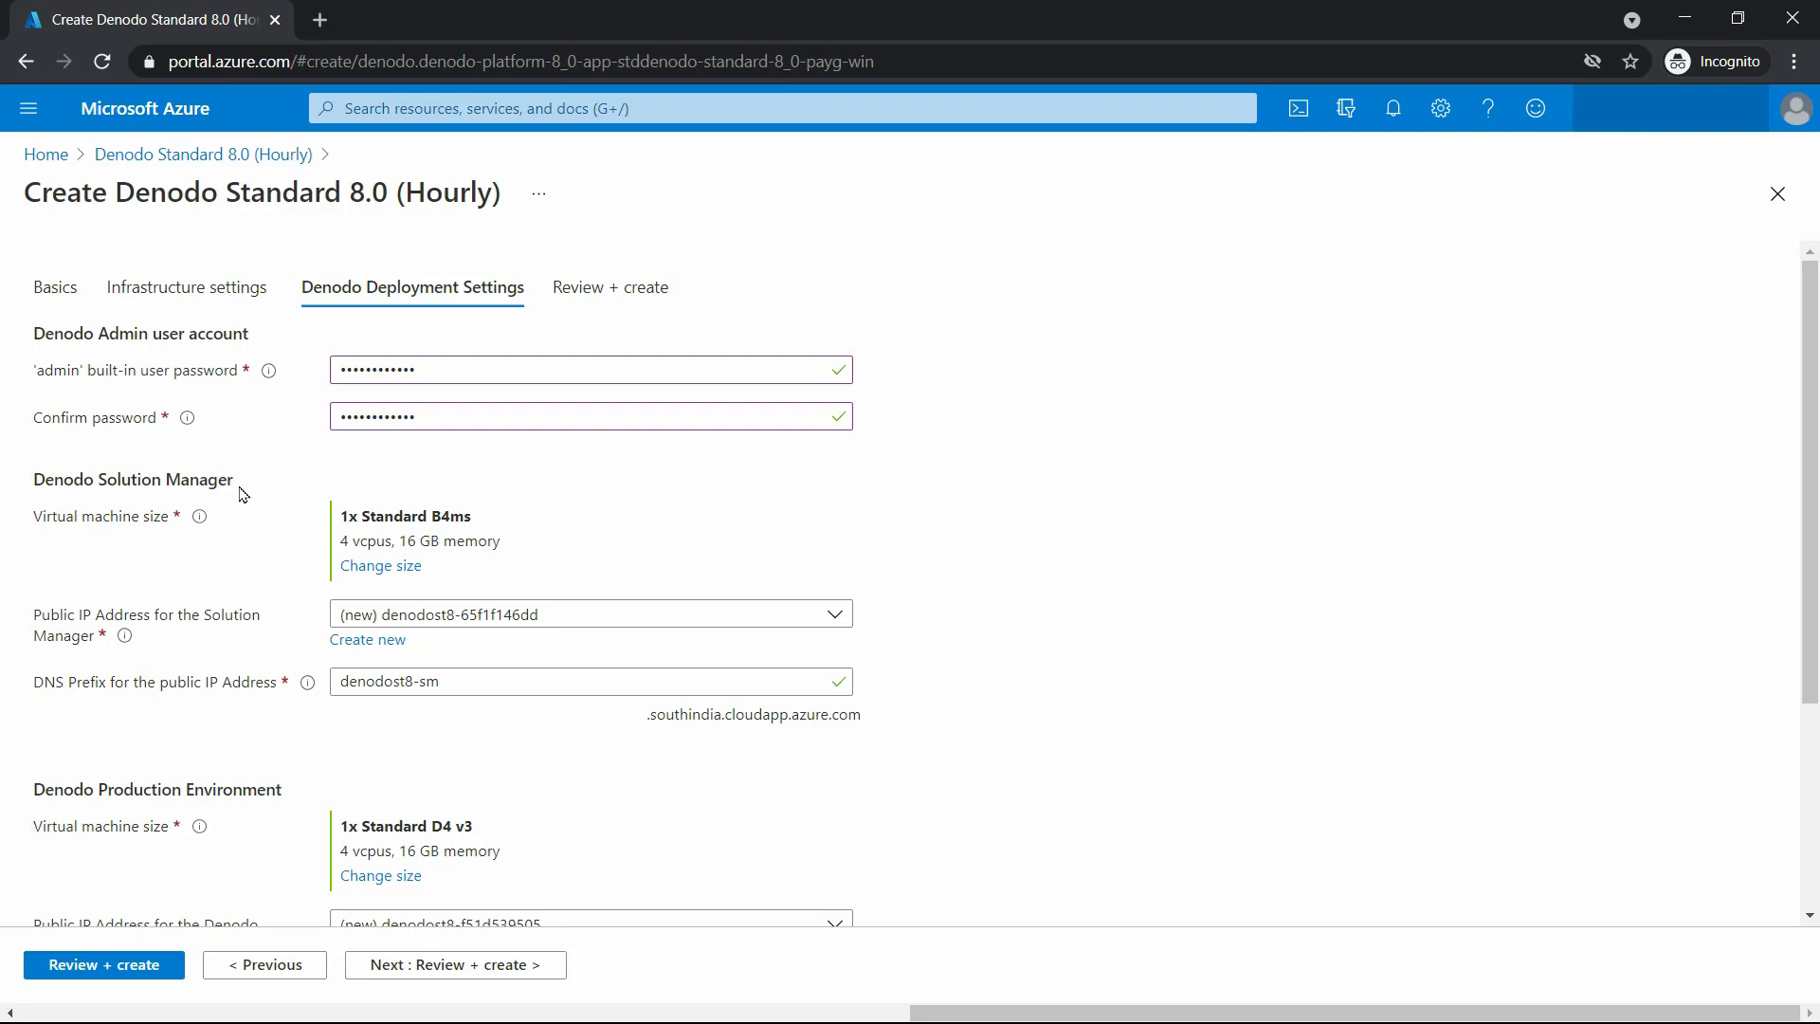
Step: Look through the virtual machine sizes offered for the Denodo Solution Manager and close the list without choosing one
scroll(243, 494, down, 1)
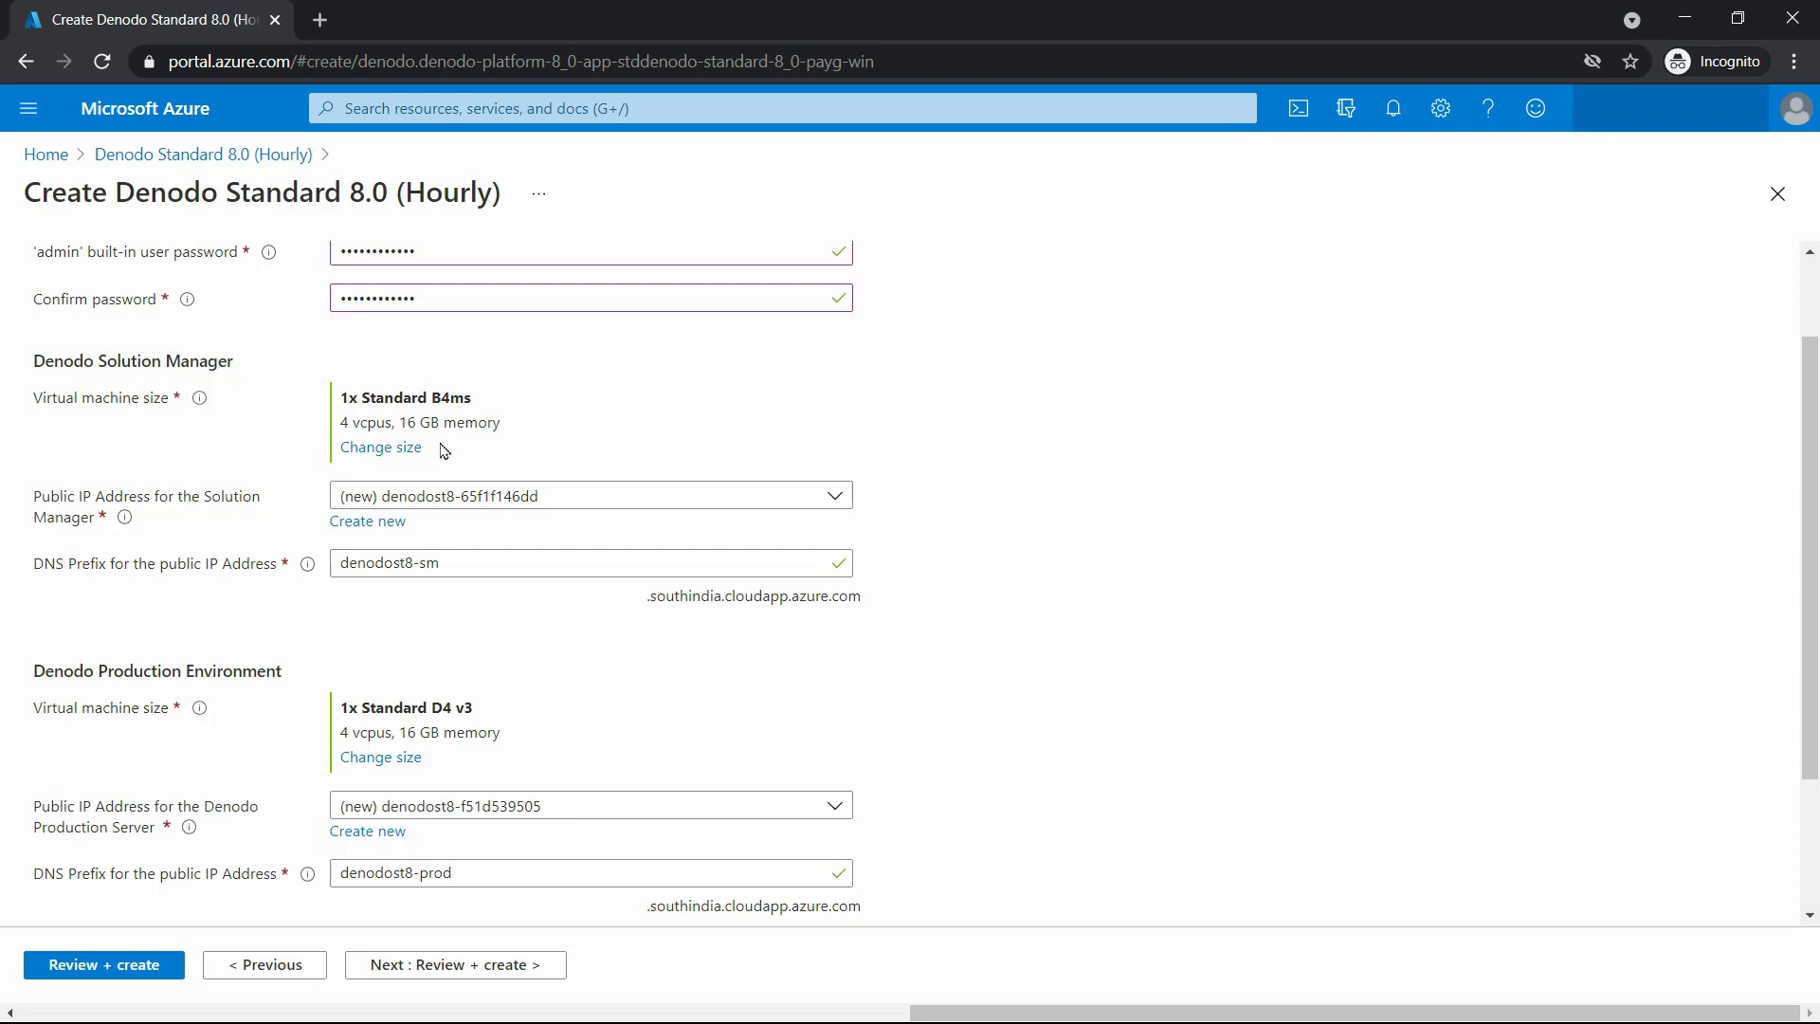
click(382, 448)
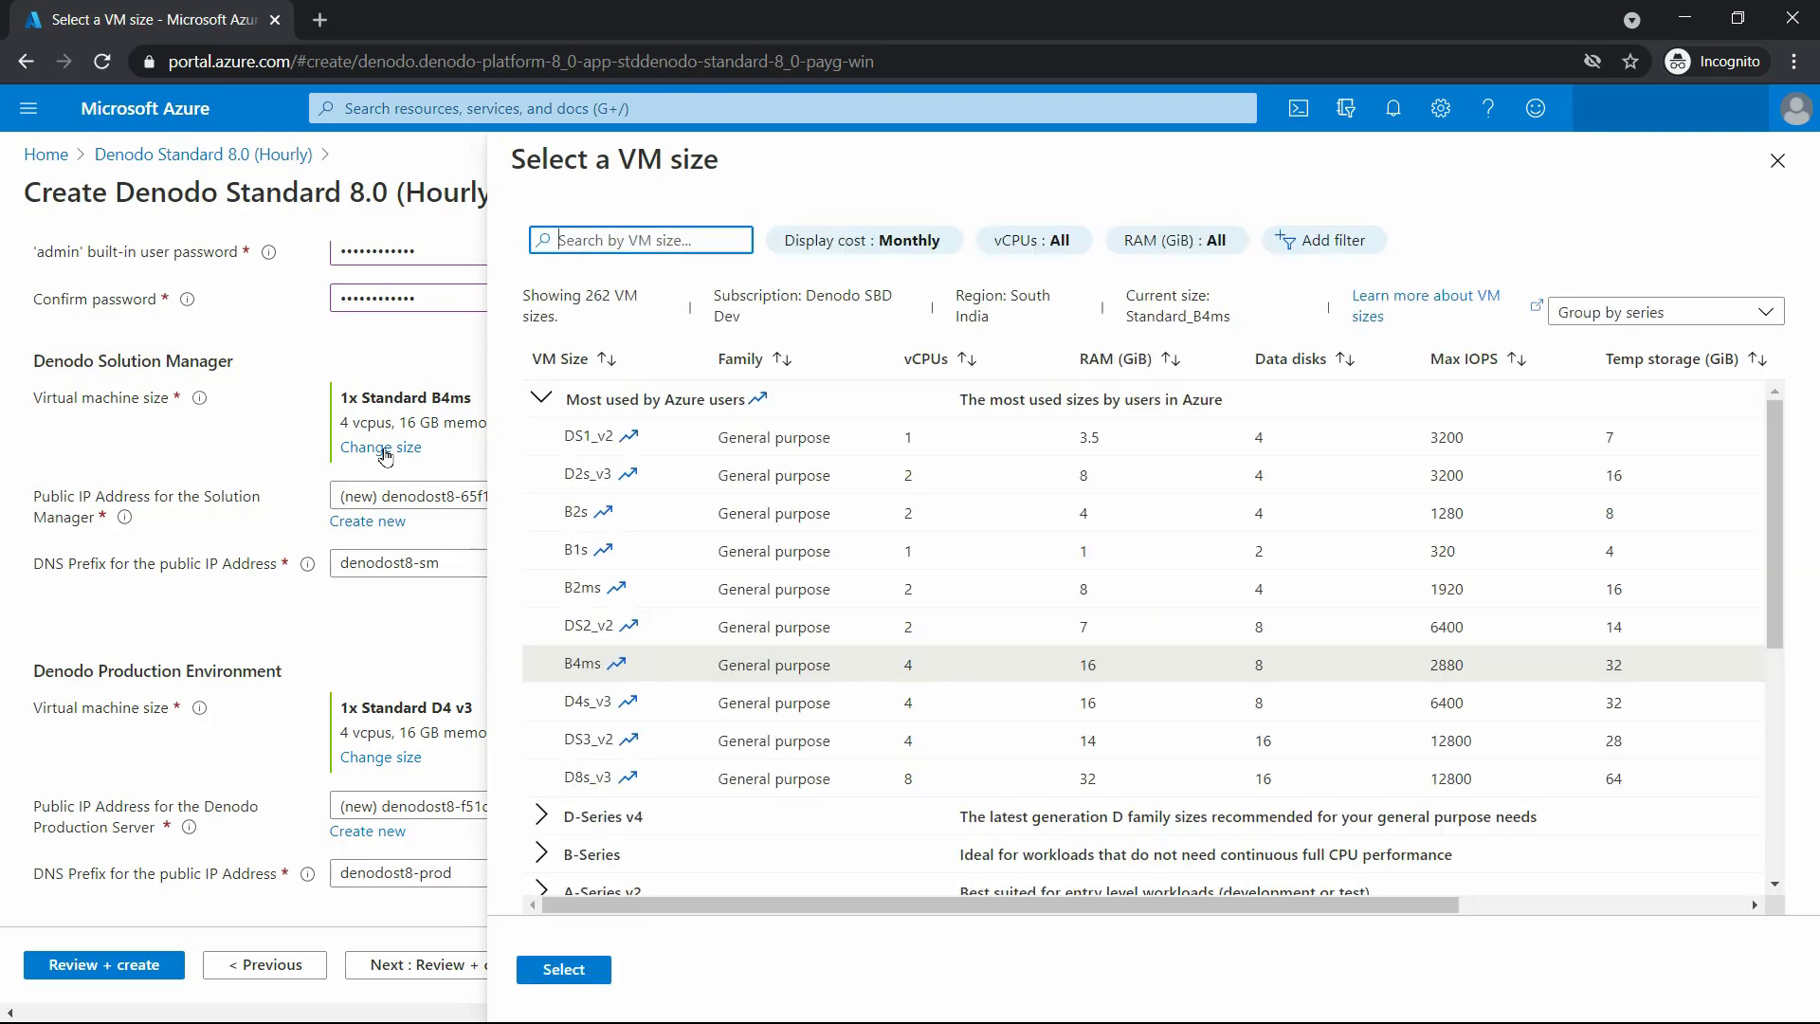
scroll(593, 445, down, 5)
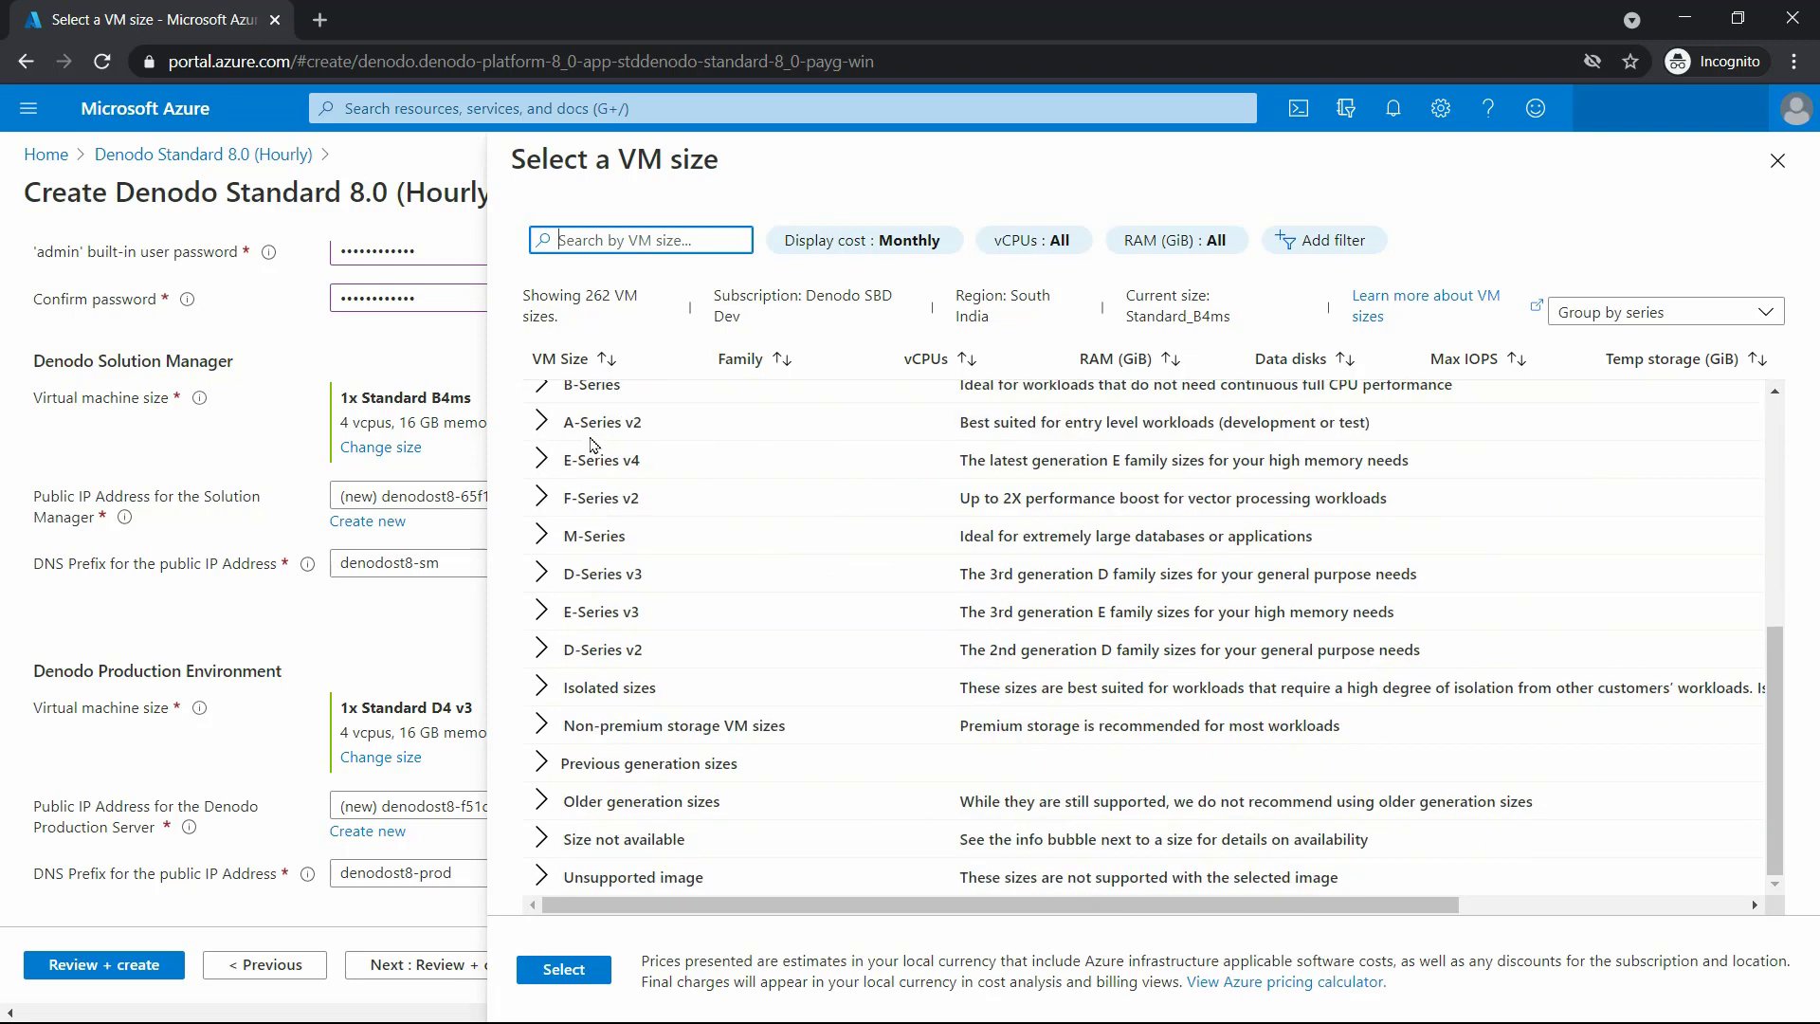
scroll(594, 446, up, 4)
scroll(593, 446, up, 2)
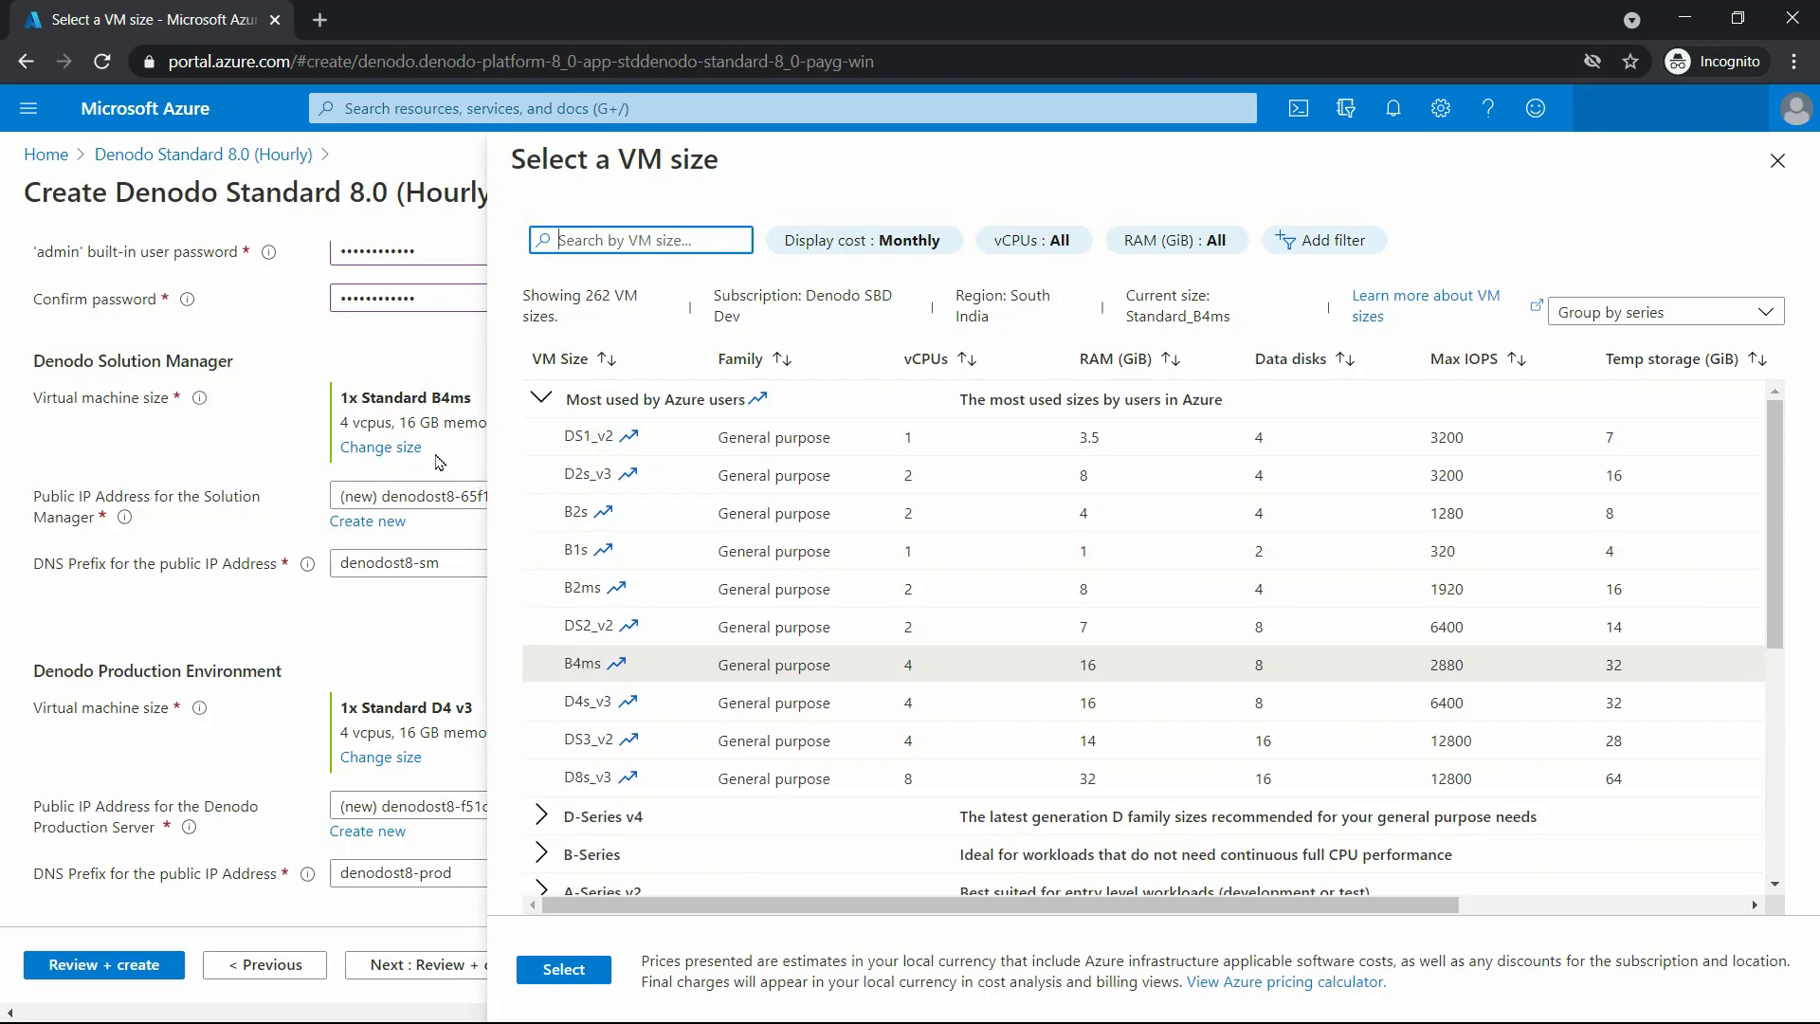
click(1777, 160)
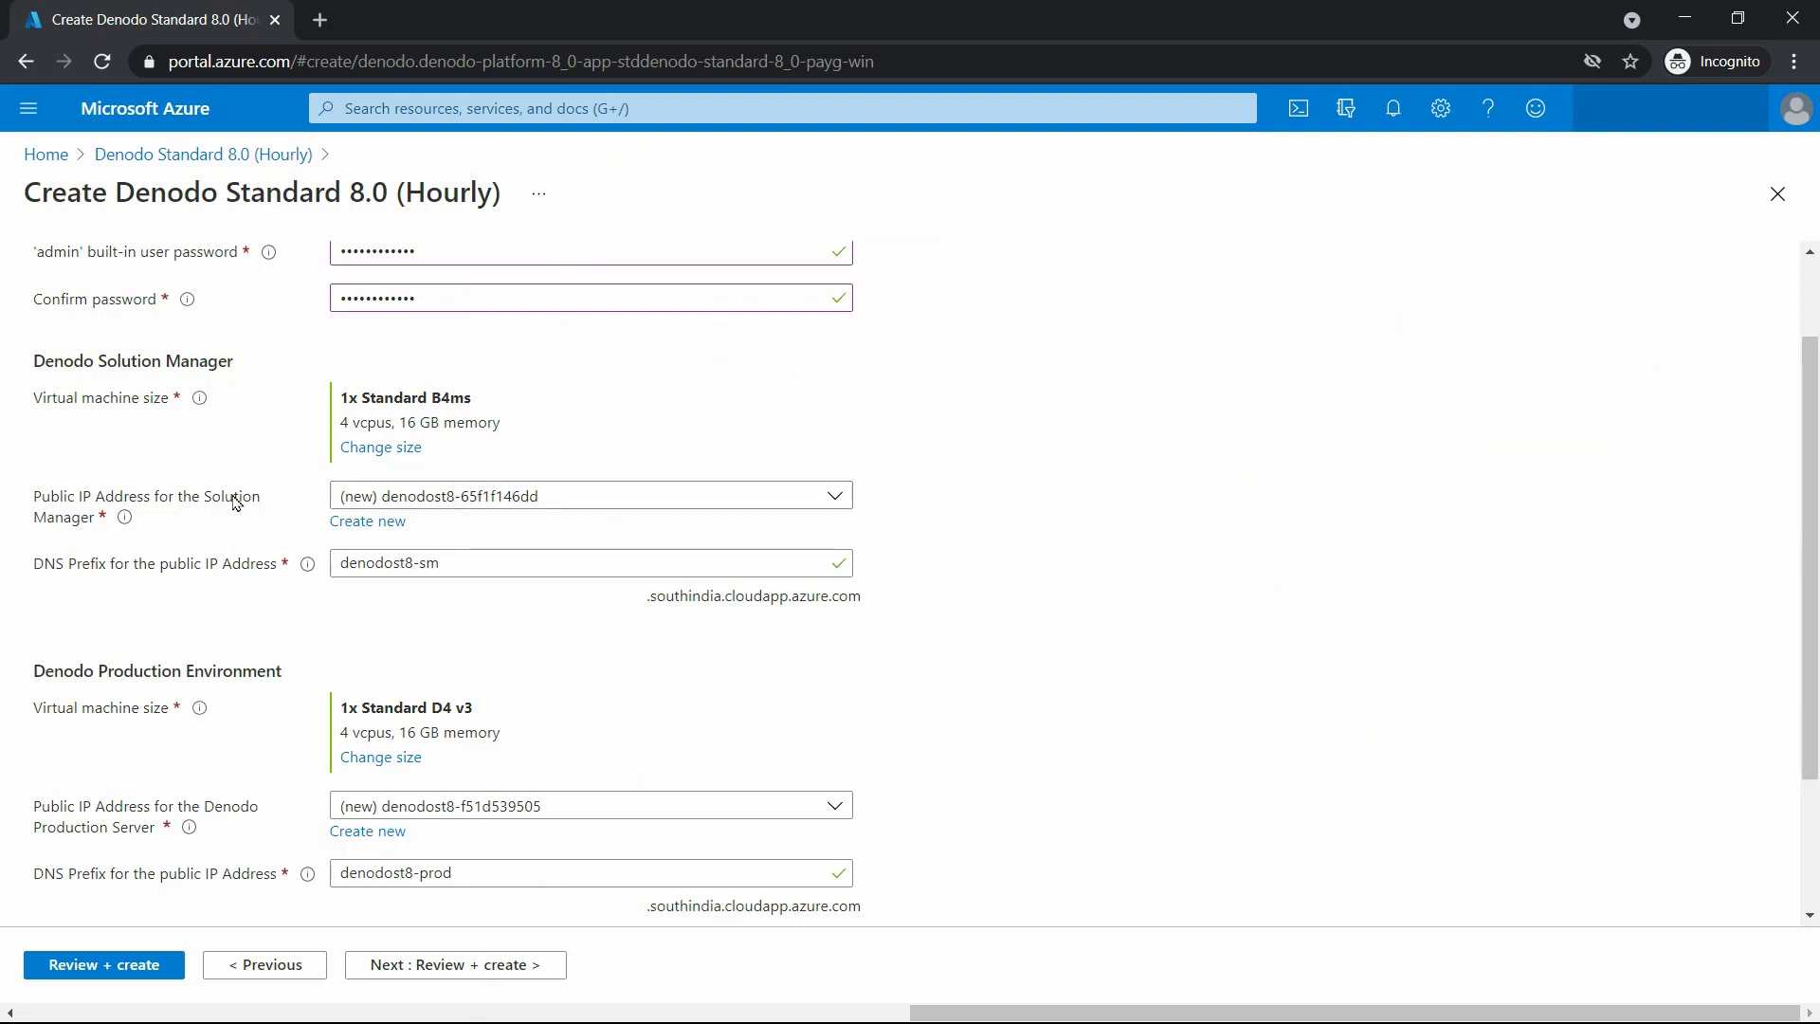
Step: Examine the Solution Manager's public IP address choices and the Denodo Production Environment settings
click(428, 505)
click(428, 506)
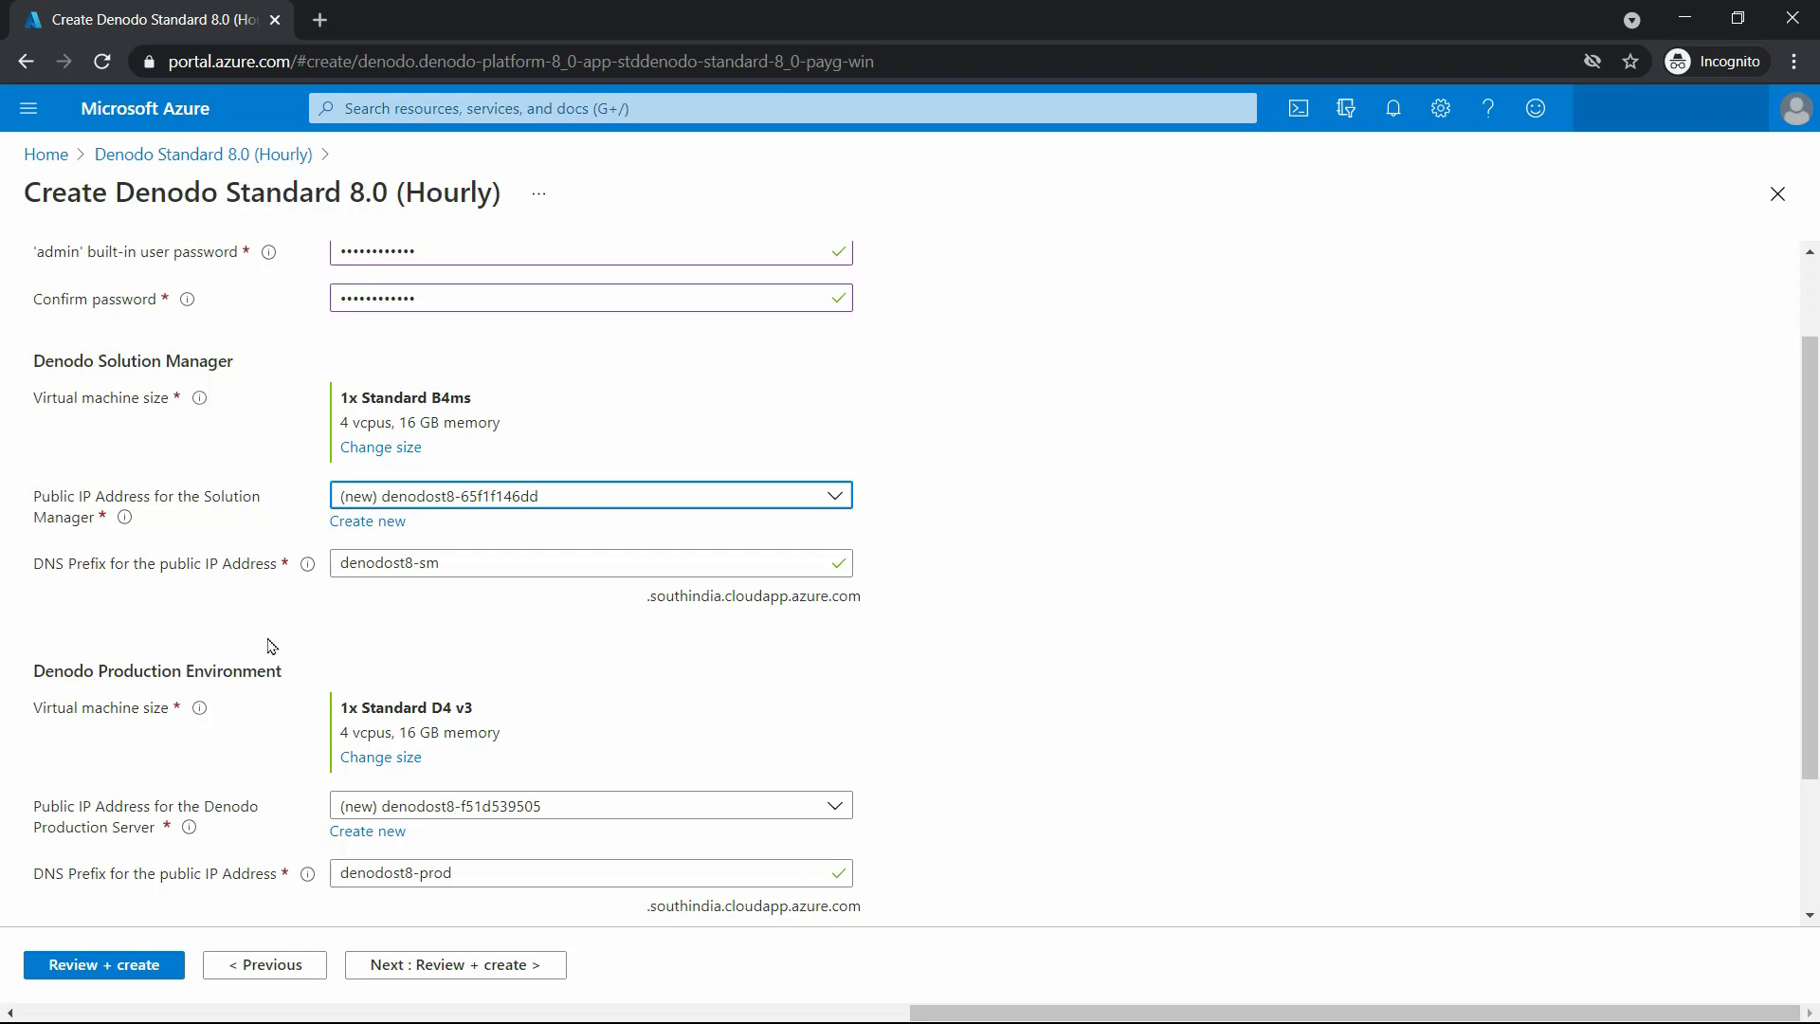
drag(161, 671, 278, 672)
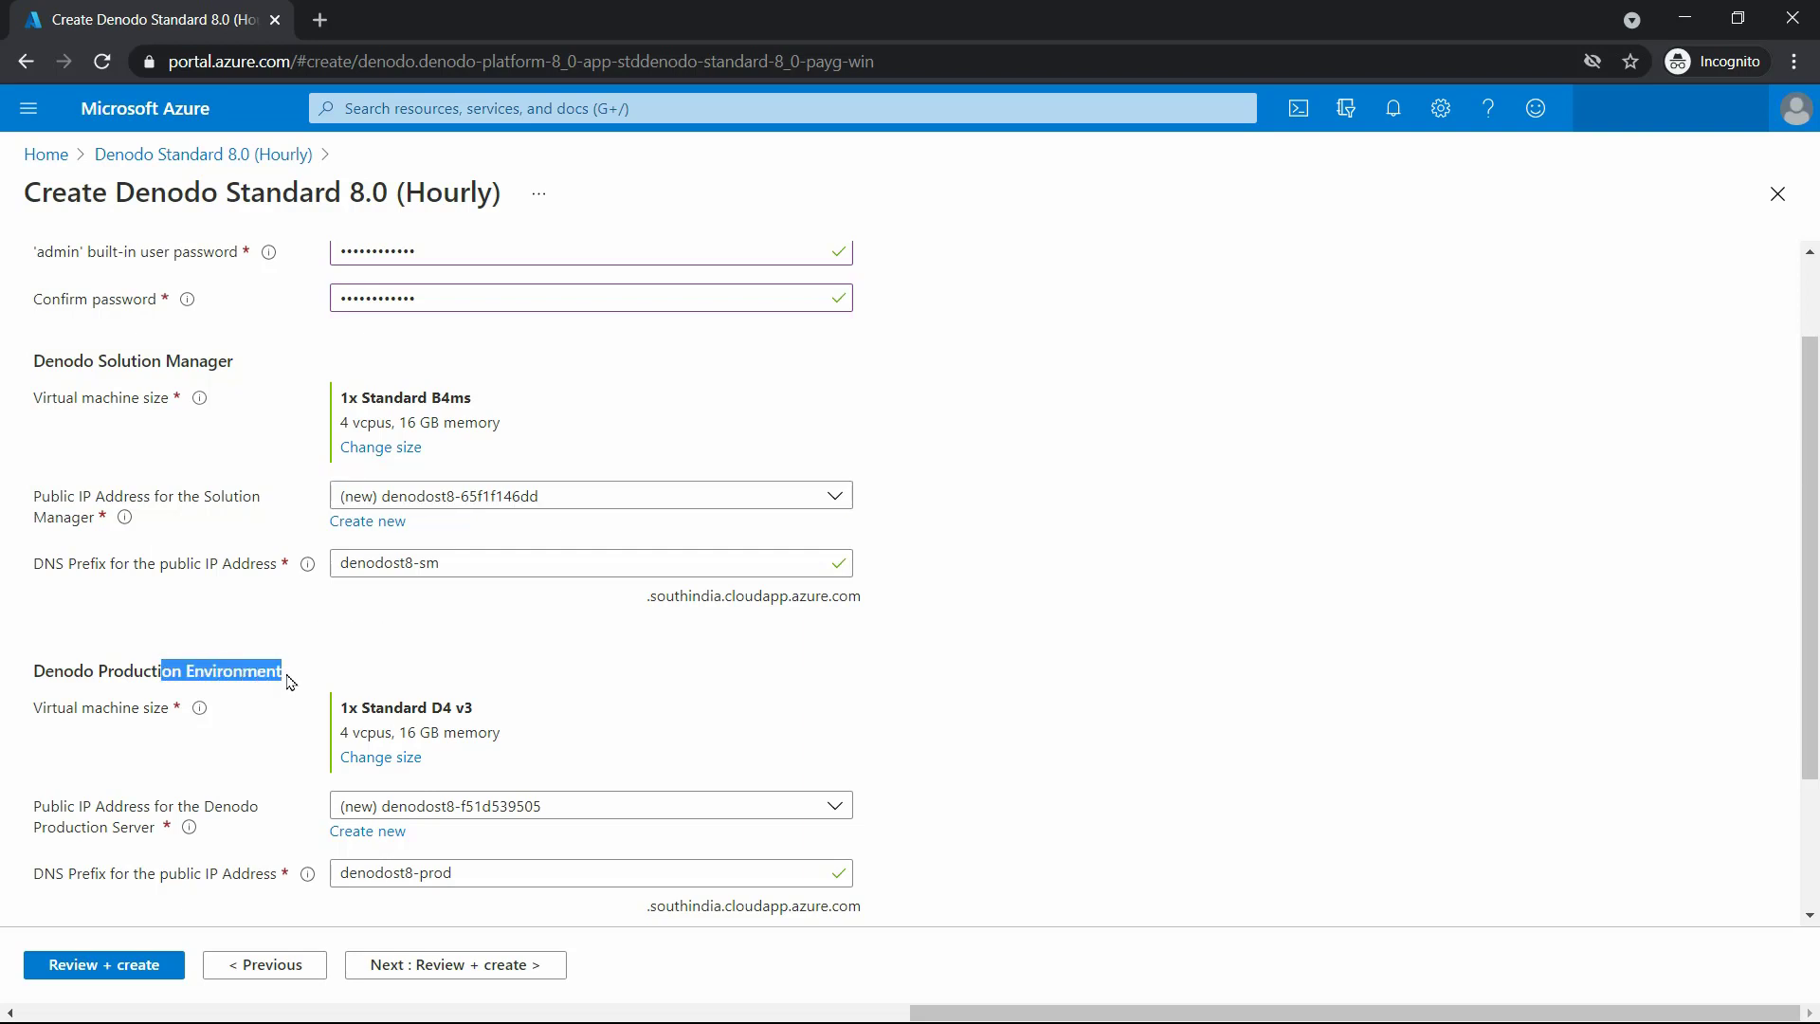
click(283, 675)
scroll(287, 678, down, 2)
scroll(290, 683, down, 1)
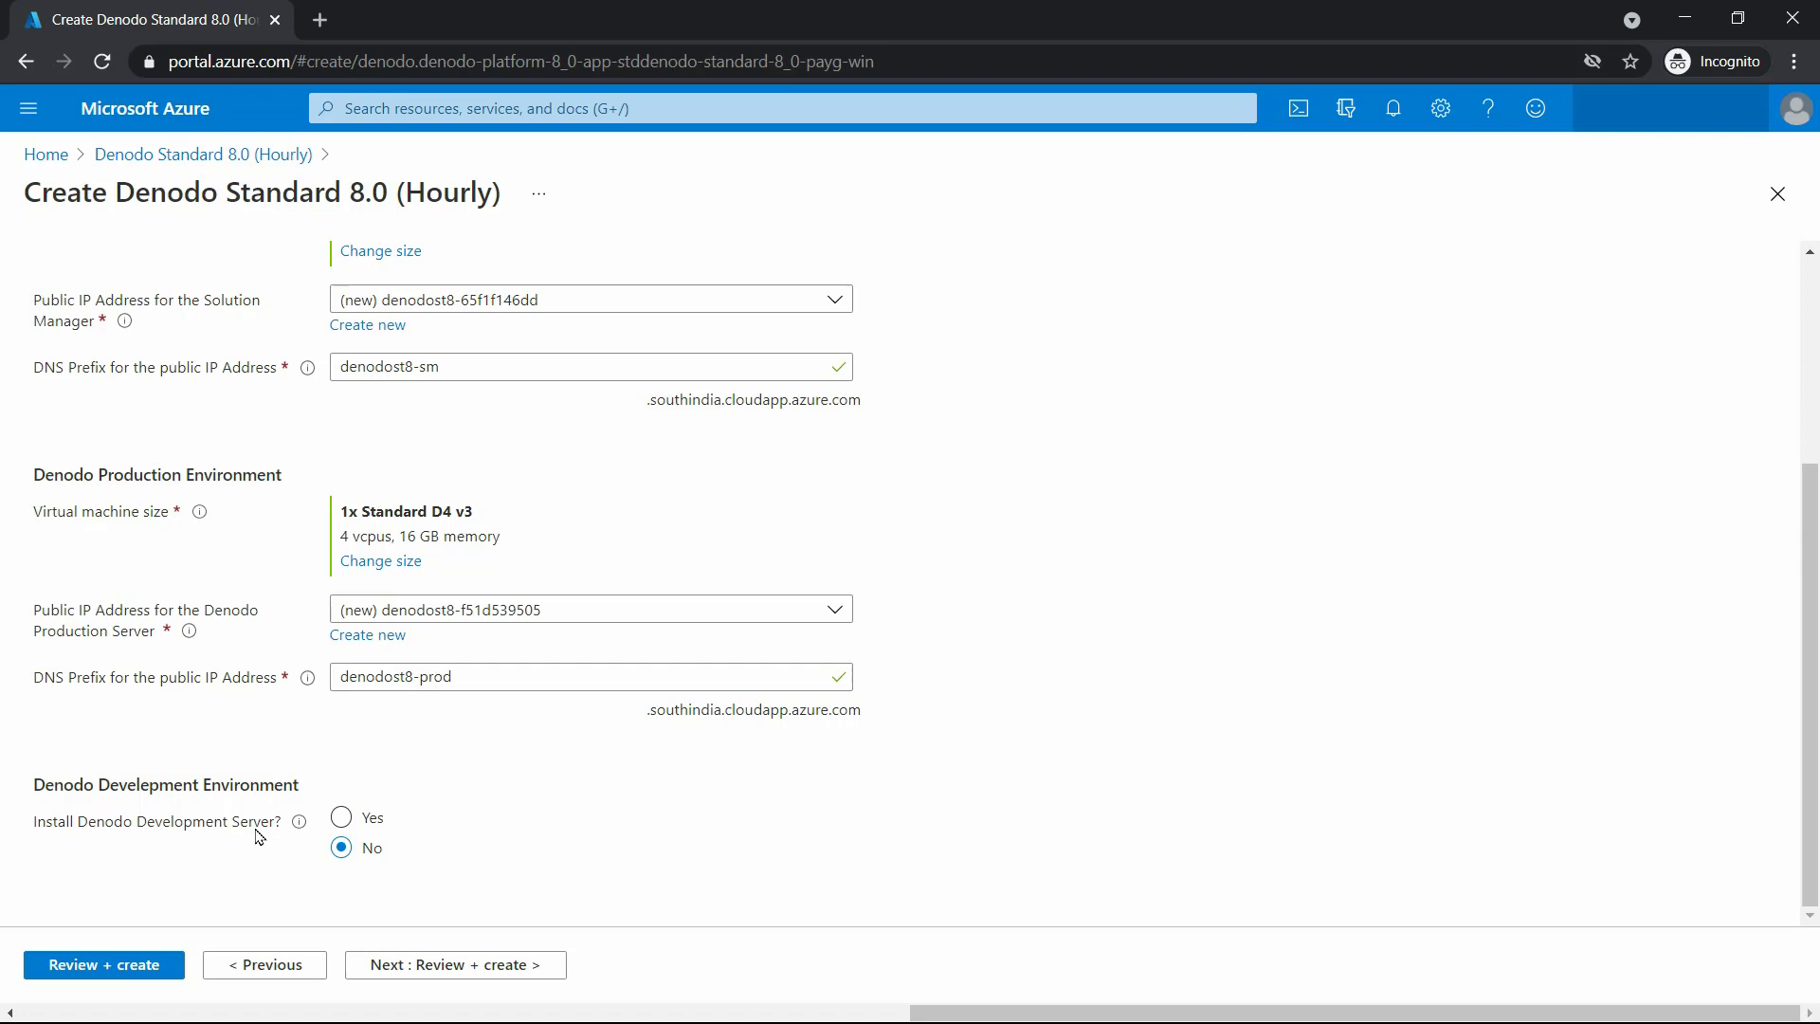
Step: Set the Denodo Development Server installation to Yes to view its settings, and return it to No
click(342, 819)
scroll(342, 824, down, 3)
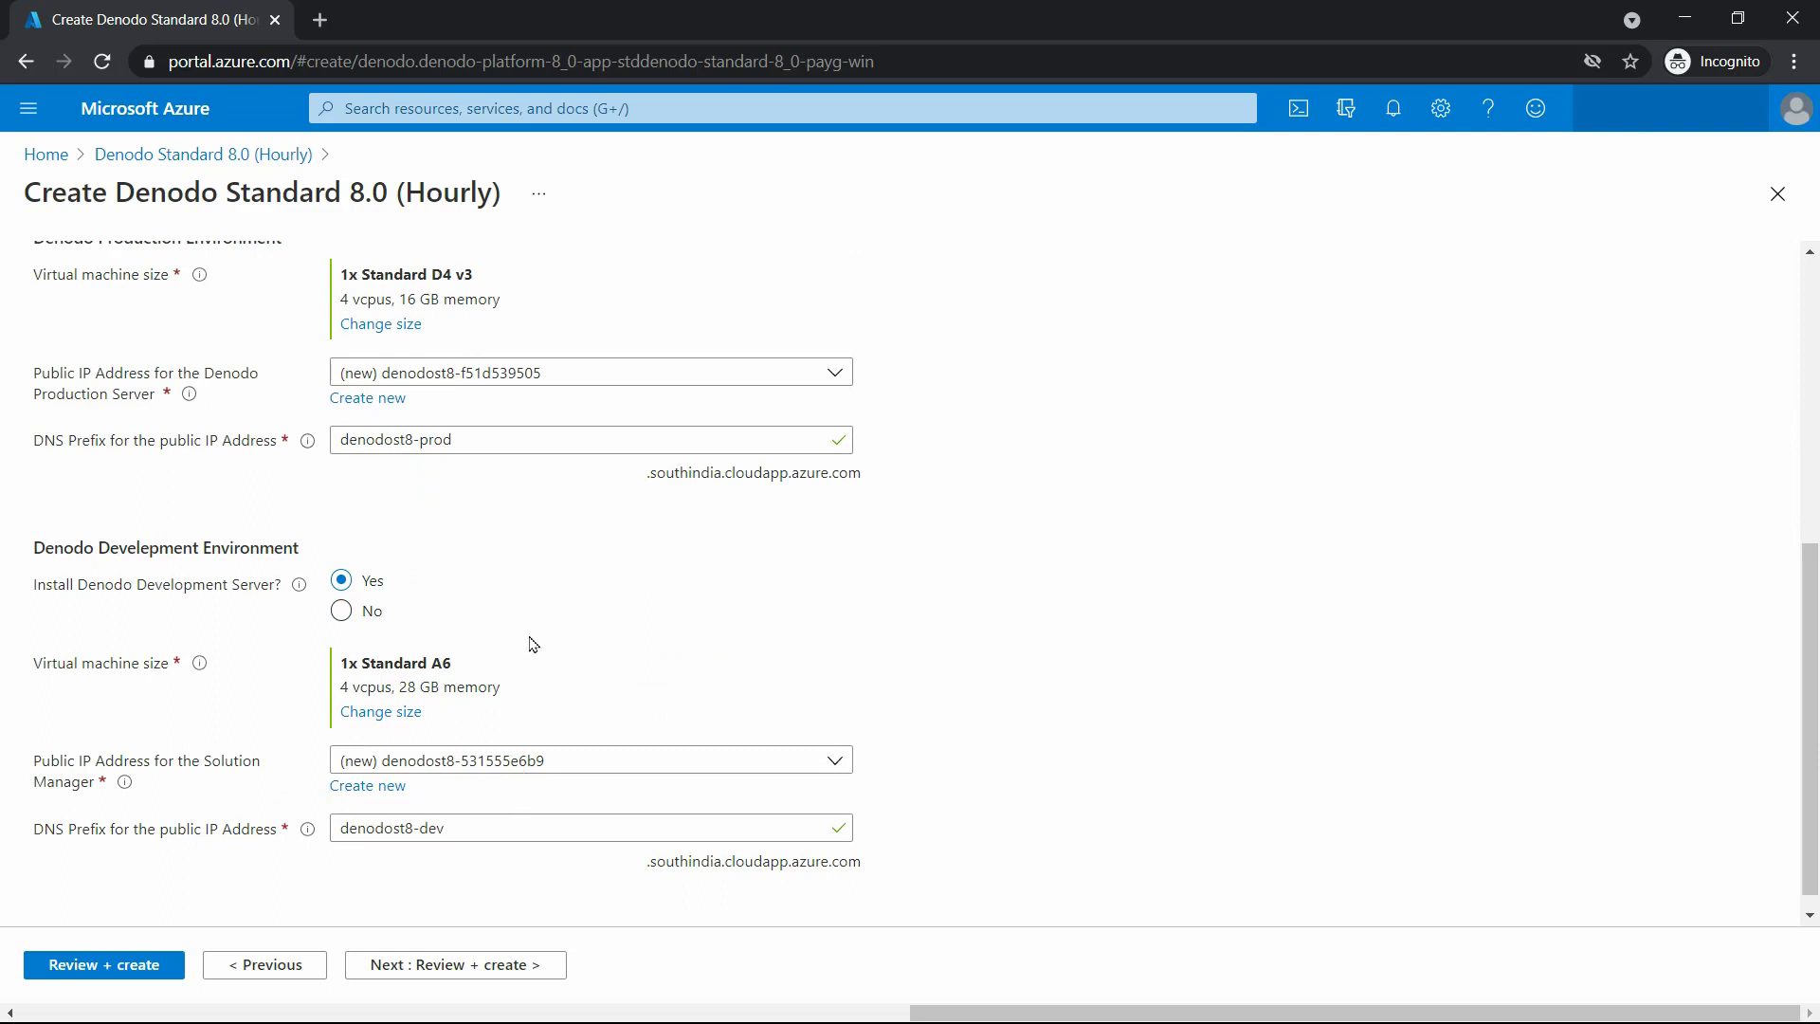
click(342, 611)
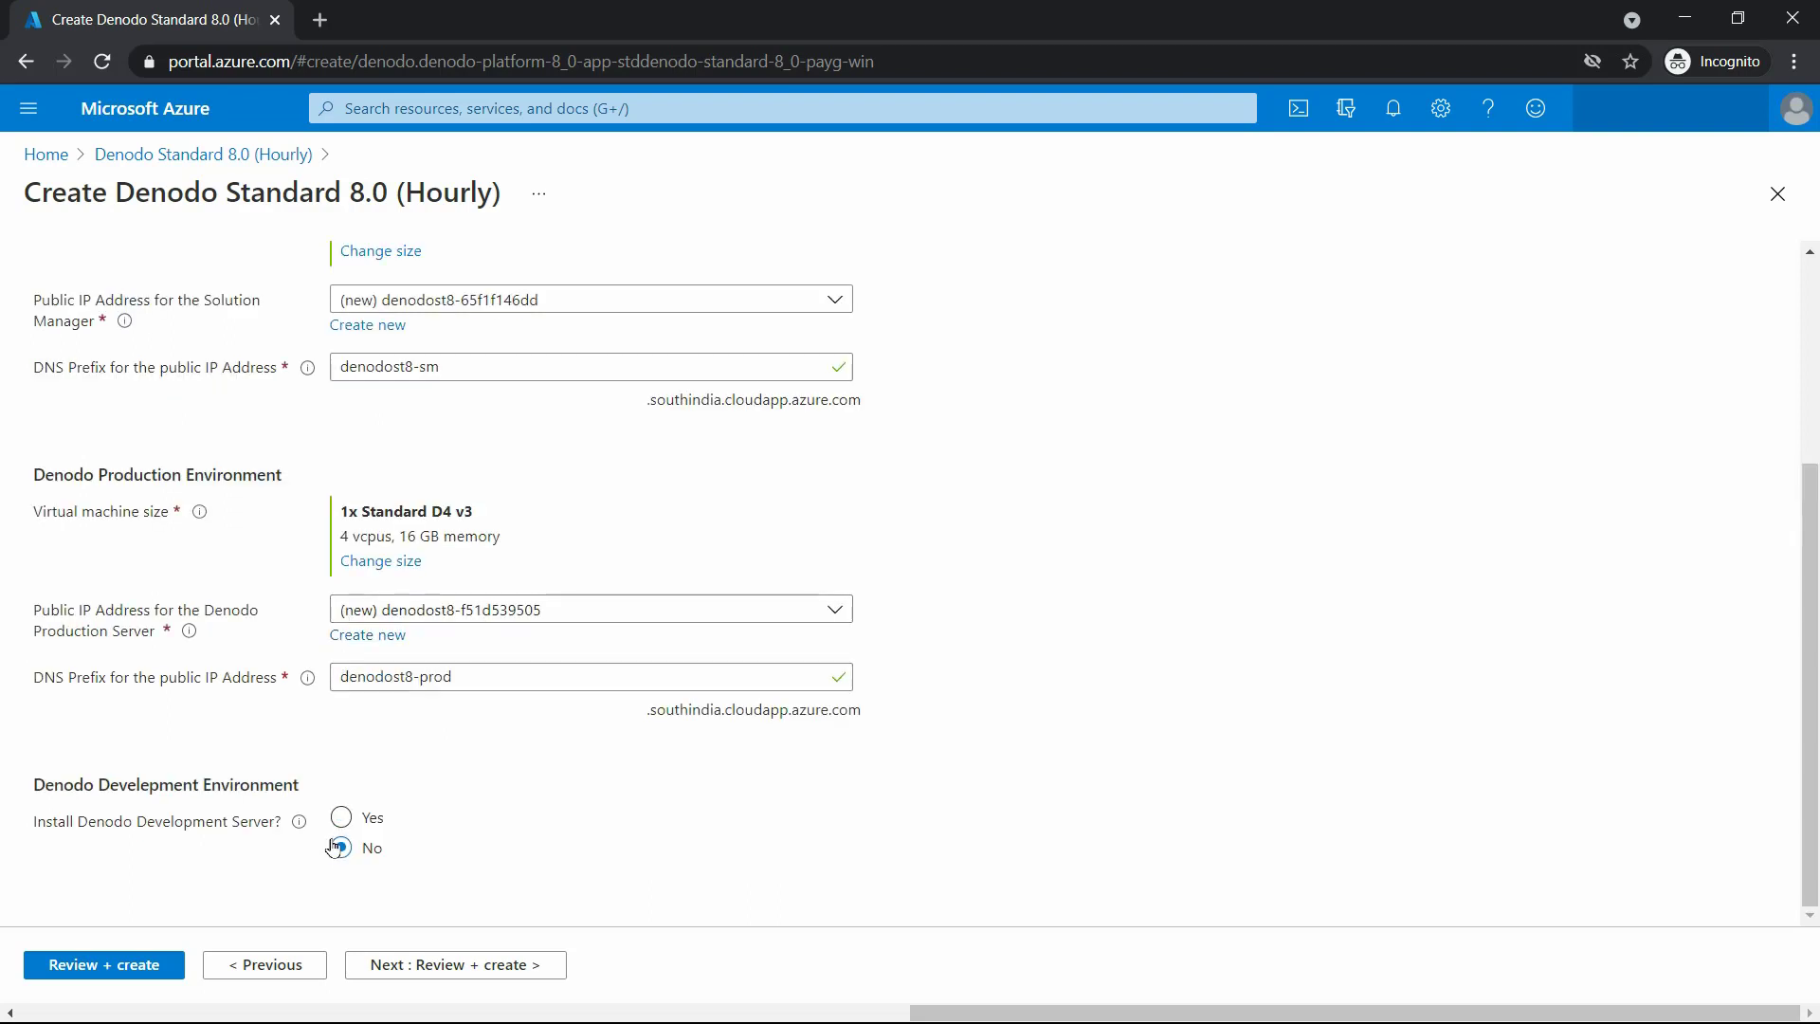
Step: Review the validated configuration summary and create the Denodo Standard 8.0 (Hourly) deployment
click(436, 973)
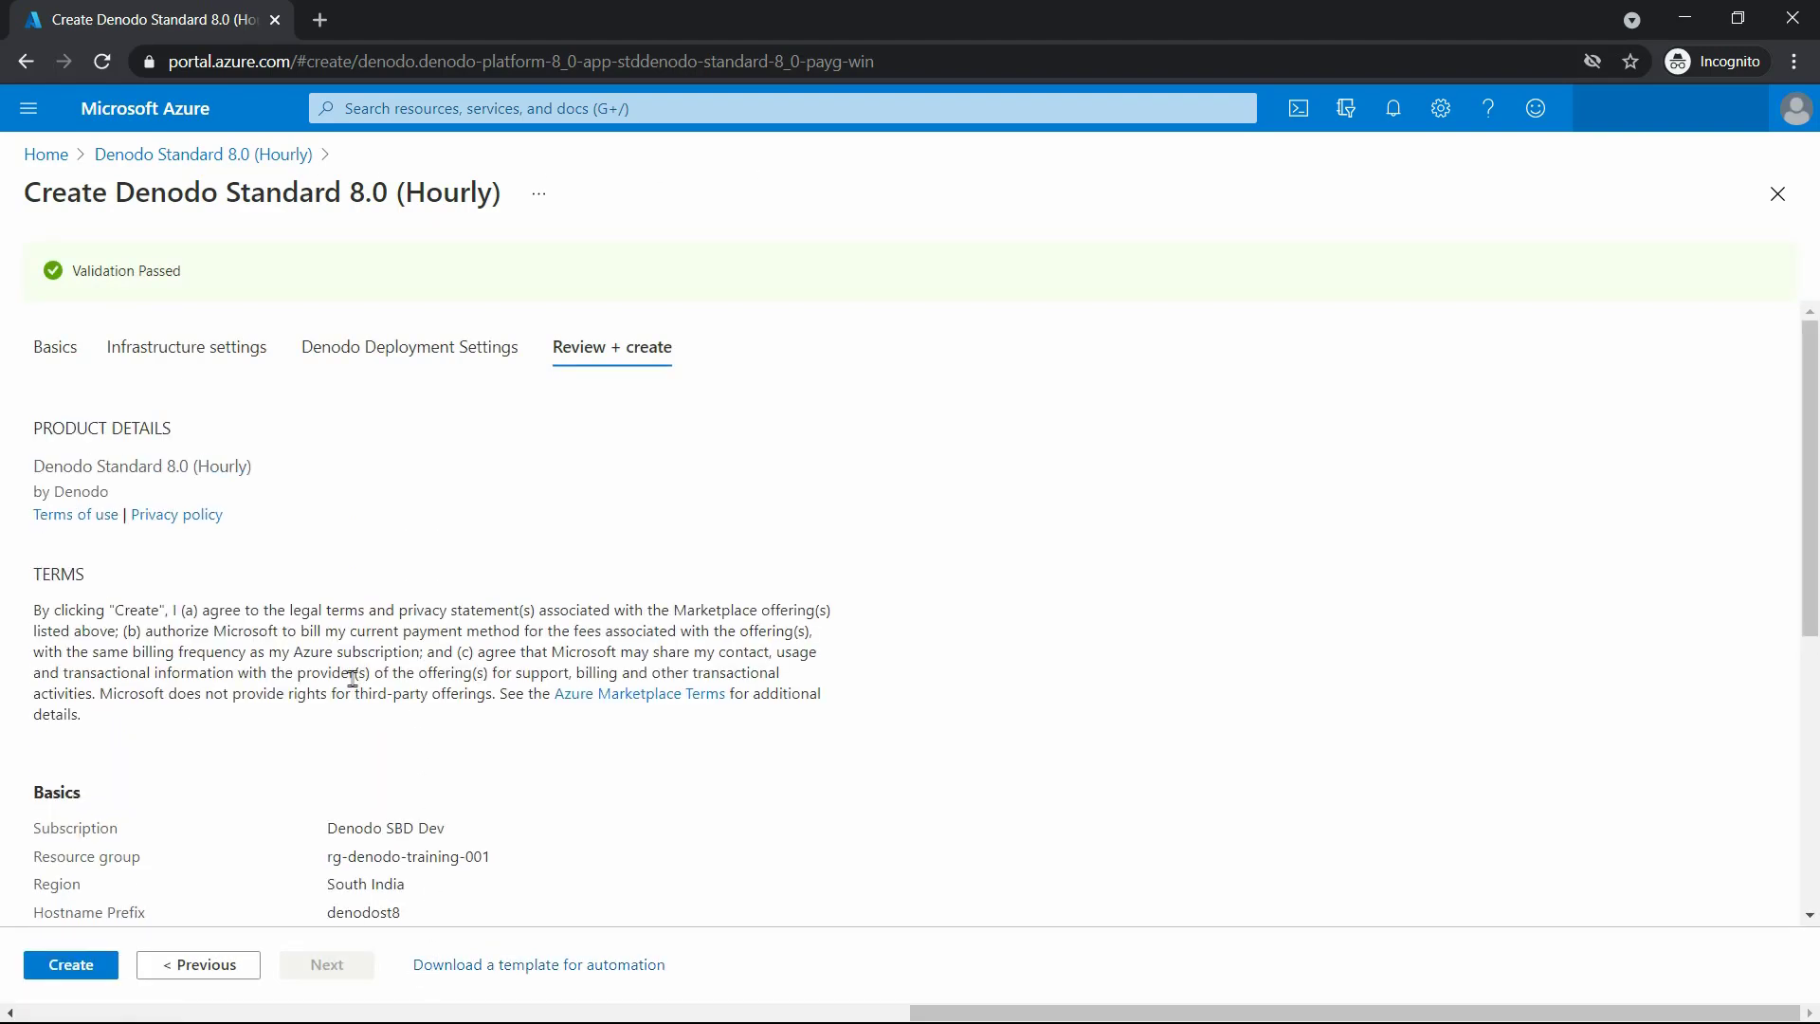
scroll(384, 640, down, 5)
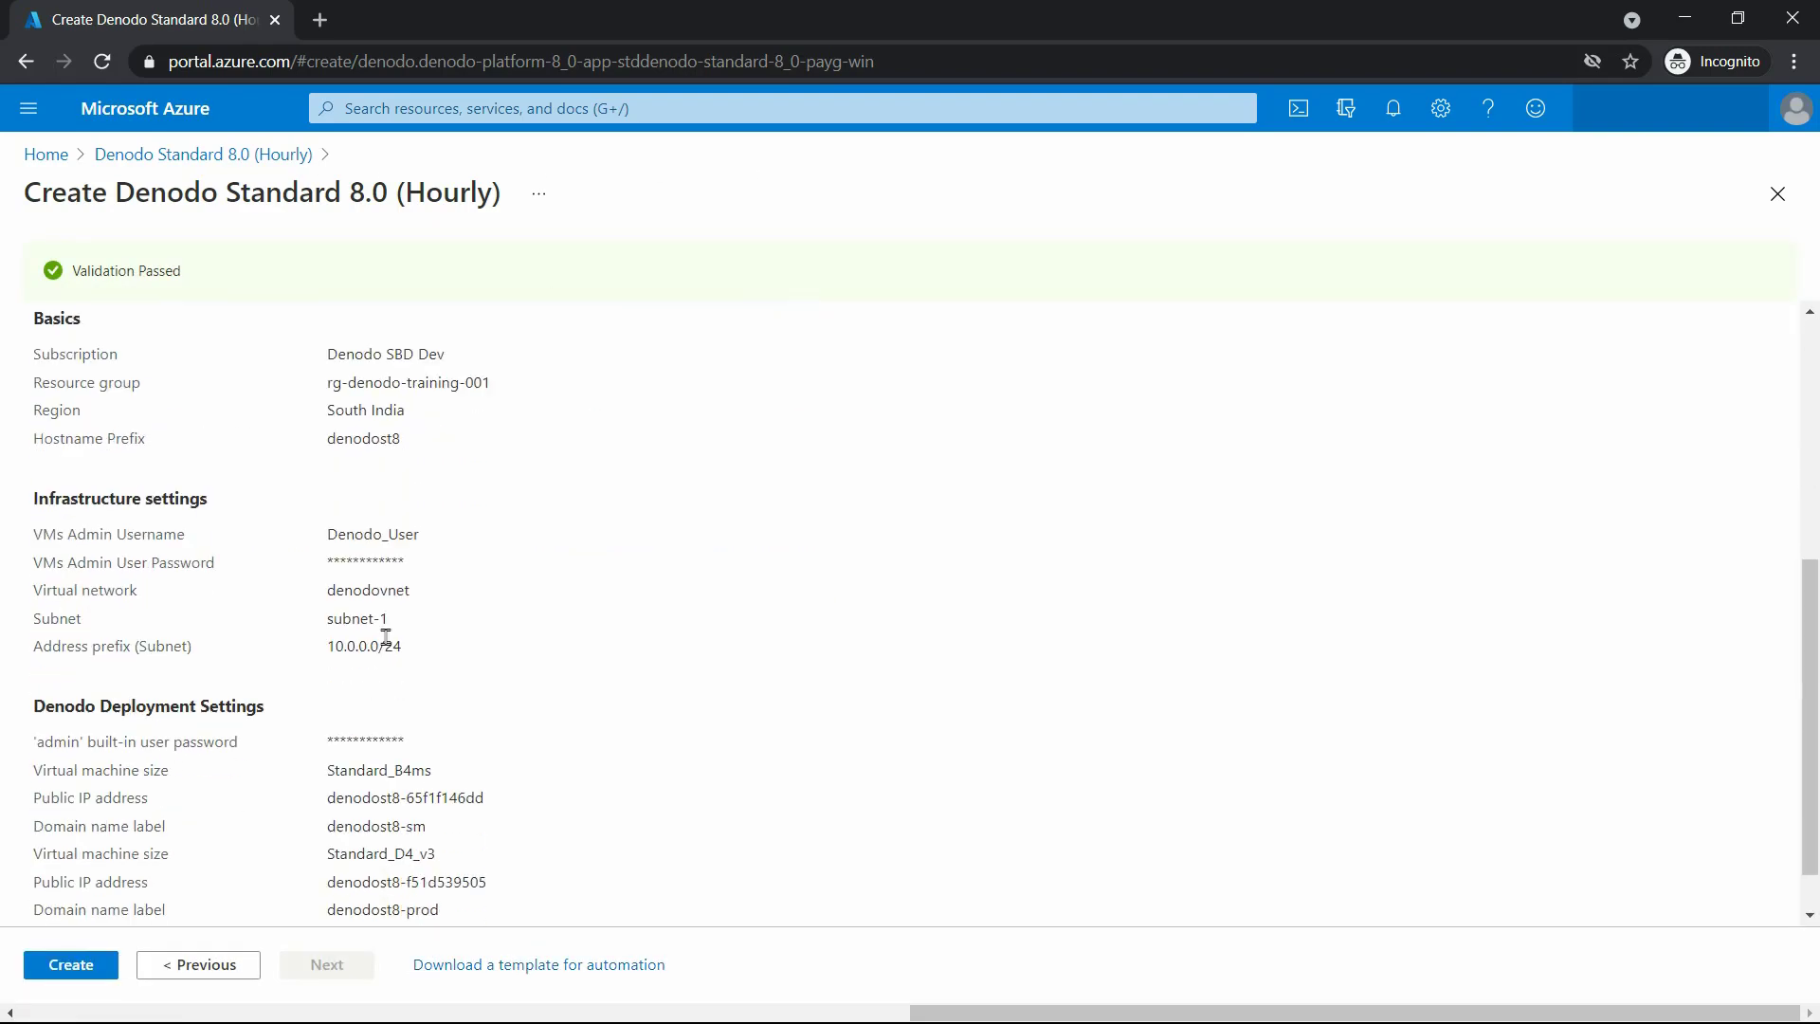
scroll(388, 646, down, 1)
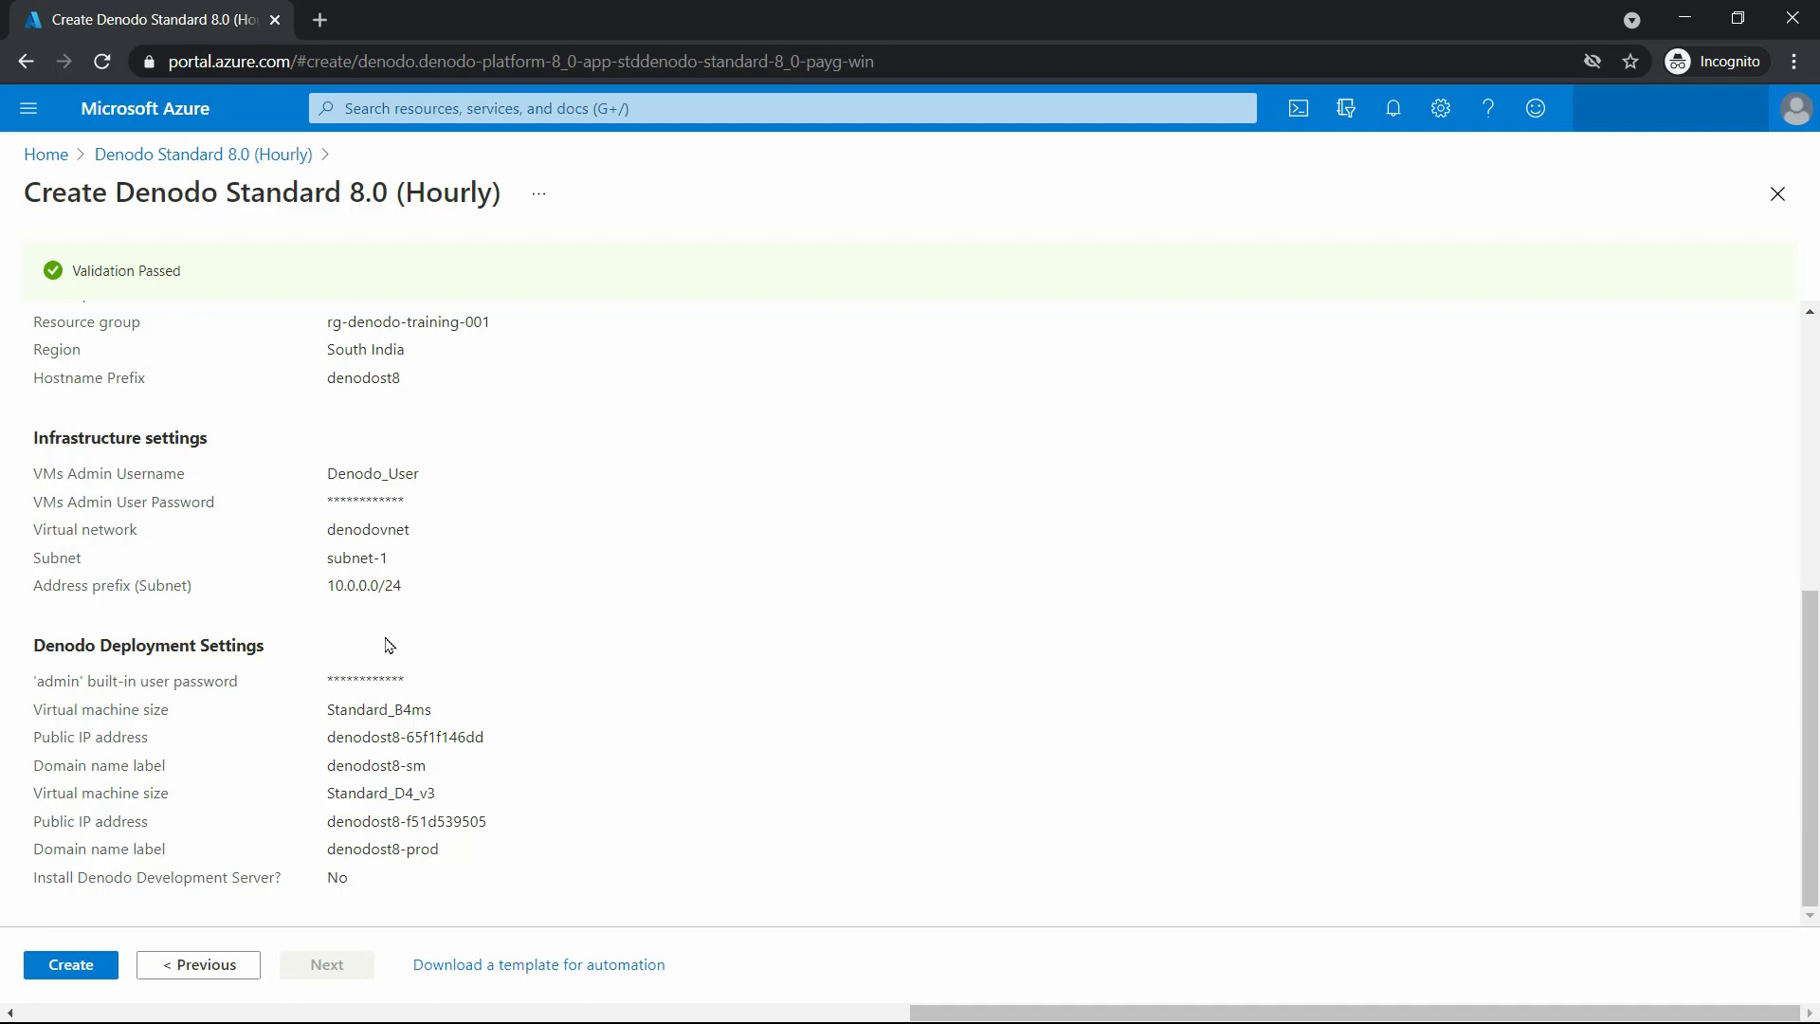
click(79, 965)
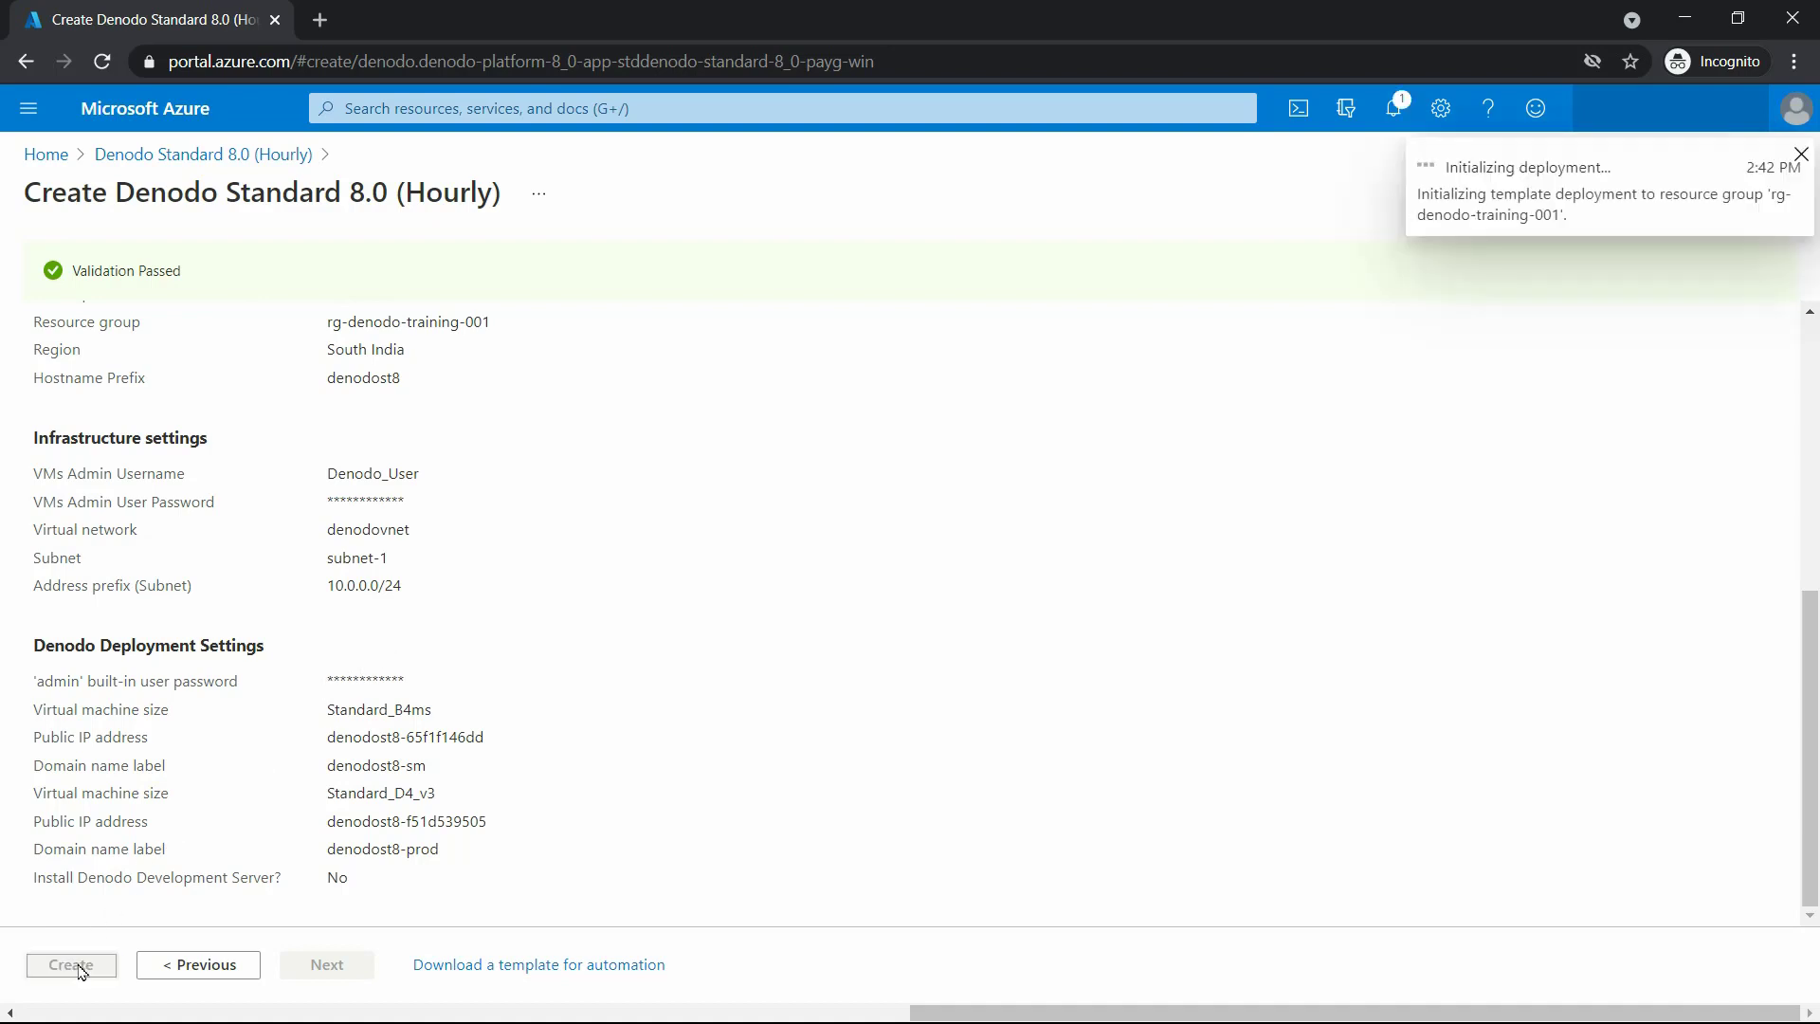